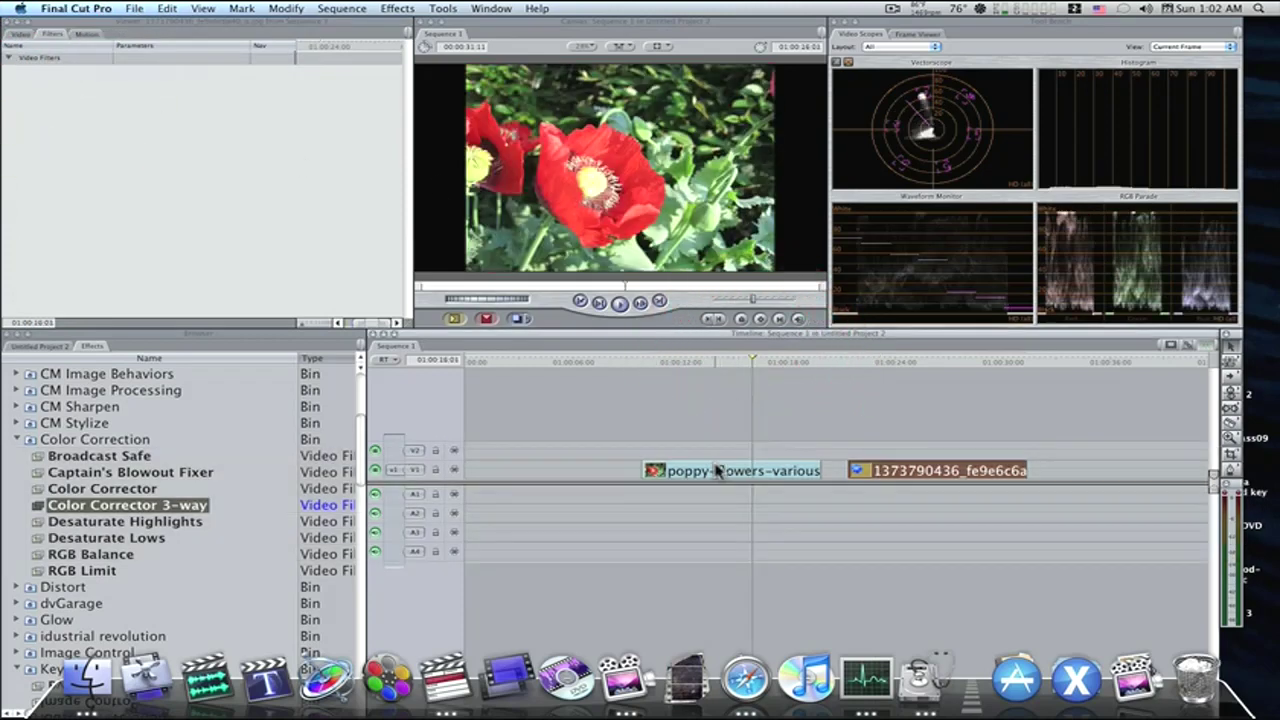
# Load the poppy clip from the timeline for editing and apply the Color Corrector 3-way filter to it.
pyautogui.doubleClick(716, 472)
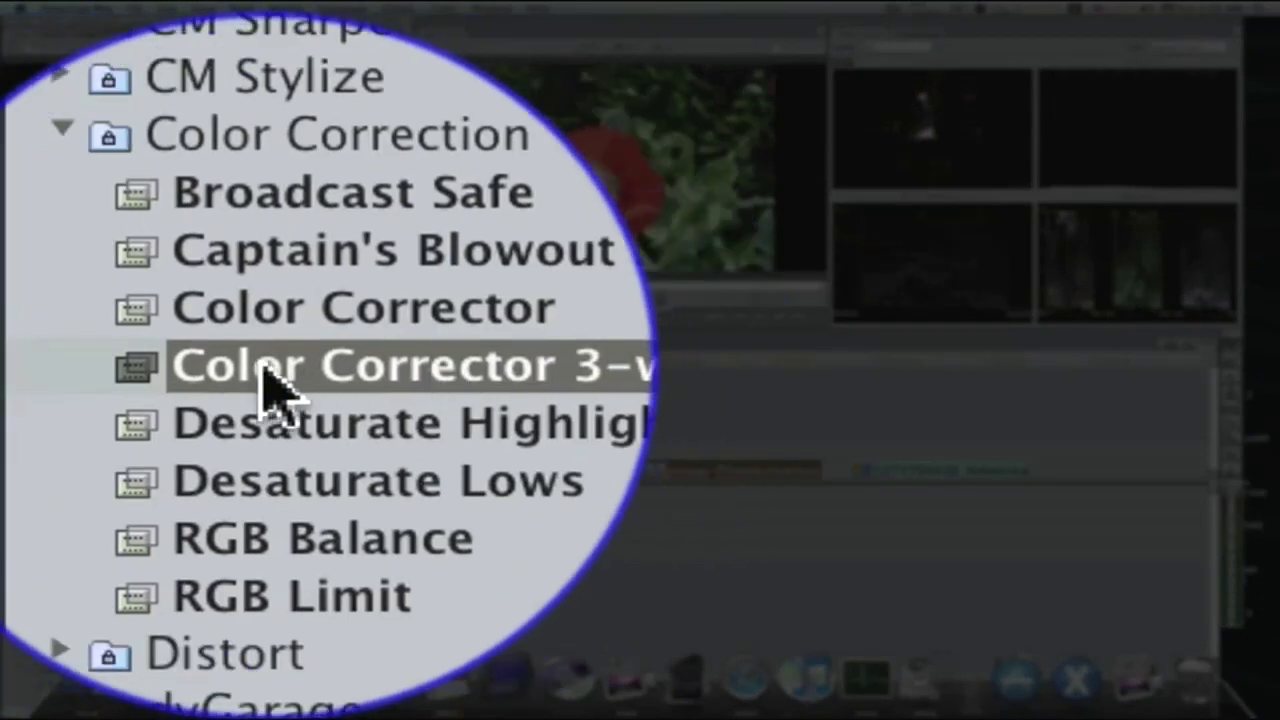
pyautogui.moveTo(300, 530); pyautogui.dragTo(340, 540)
pyautogui.moveTo(345, 385); pyautogui.dragTo(703, 471)
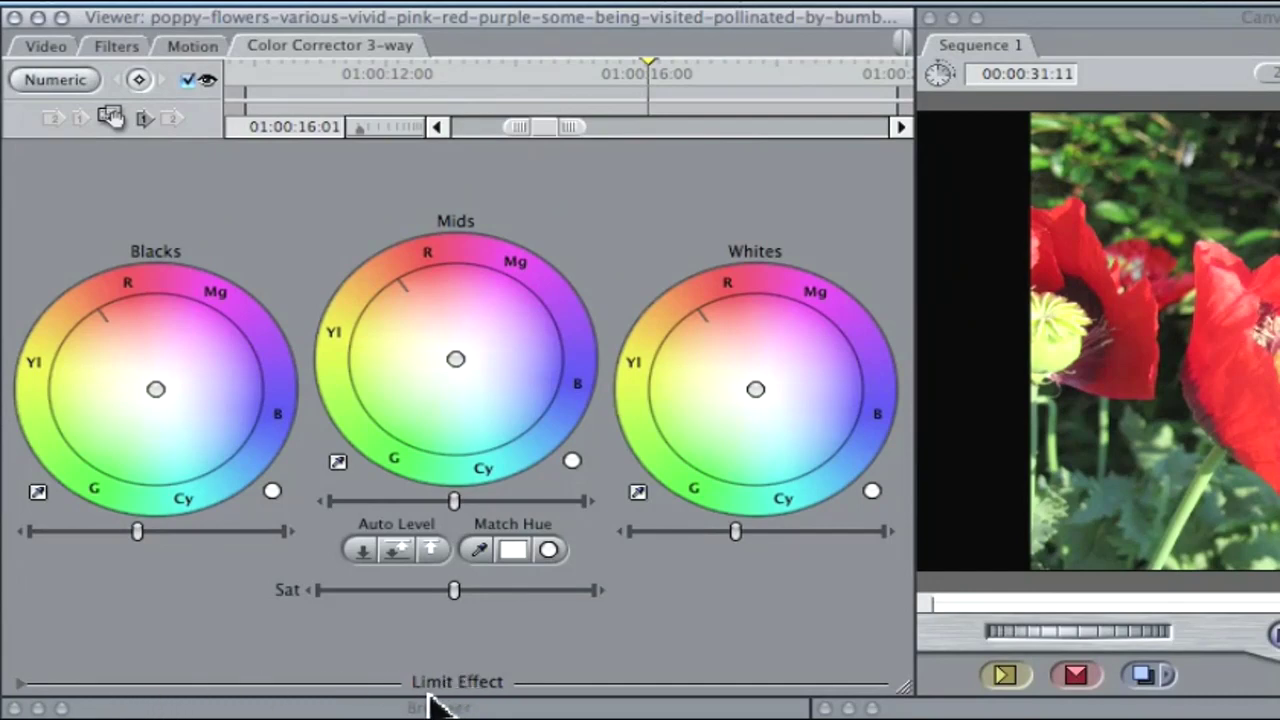
# Expand the Limit Effect controls and sample the red of the large poppy's petals as the limiting color.
pyautogui.click(21, 684)
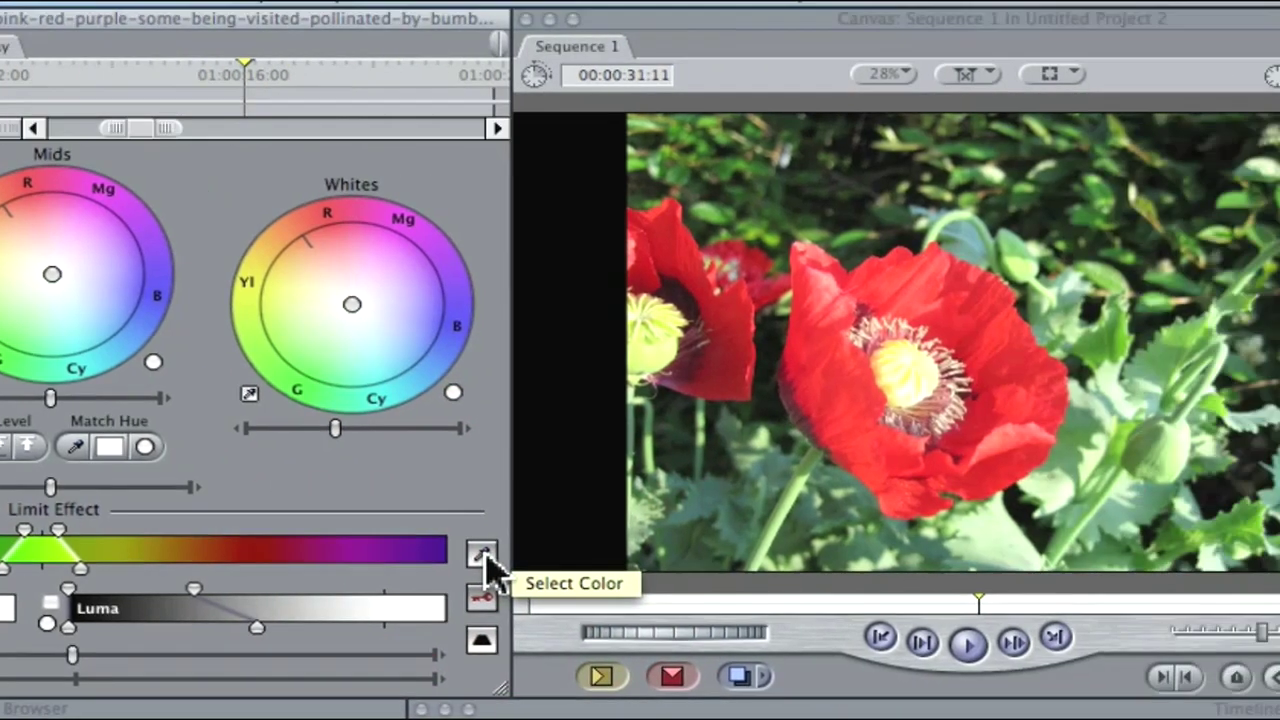
pyautogui.click(885, 551)
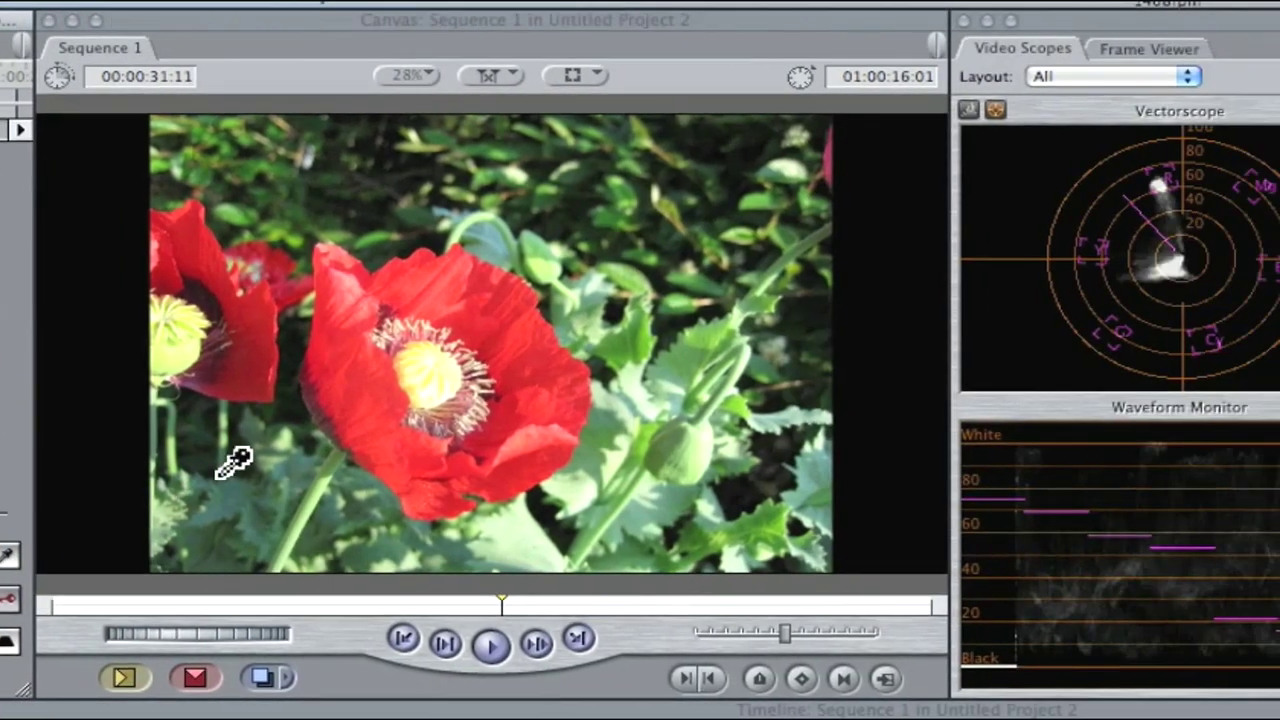
pyautogui.click(372, 400)
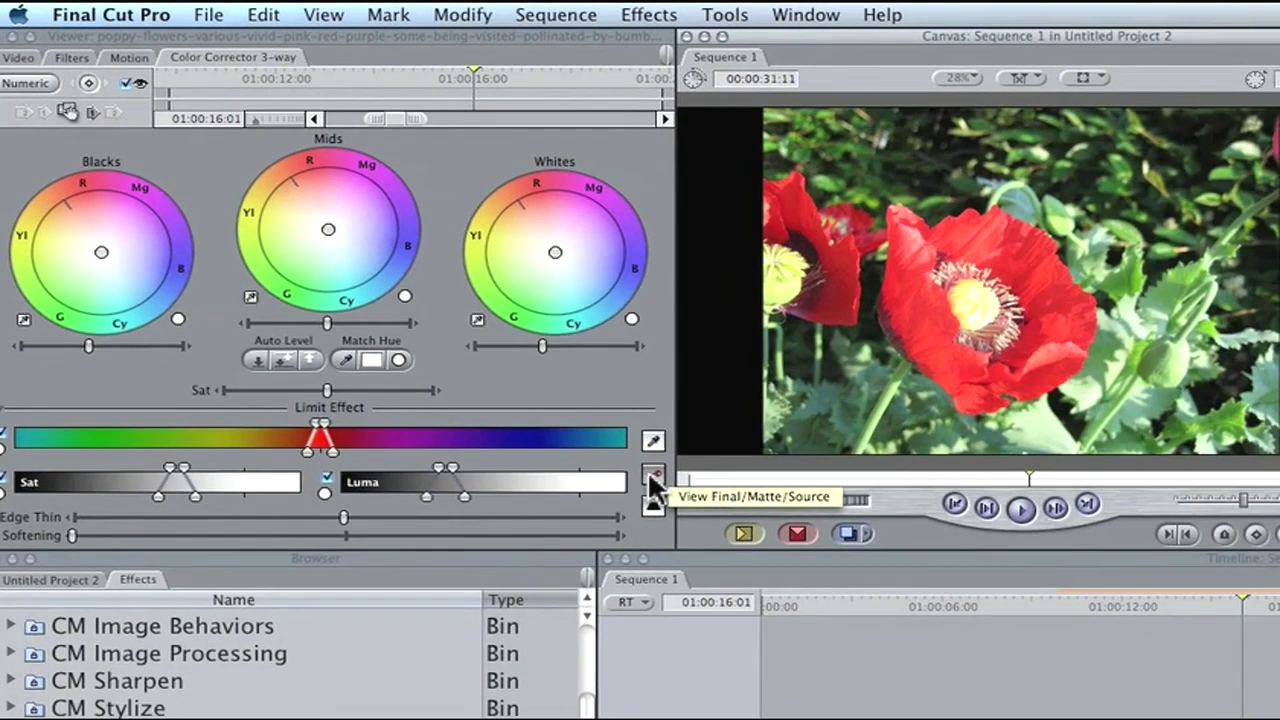
# Switch the preview to the matte and widen the hue and saturation ranges around the sampled red.
pyautogui.click(652, 476)
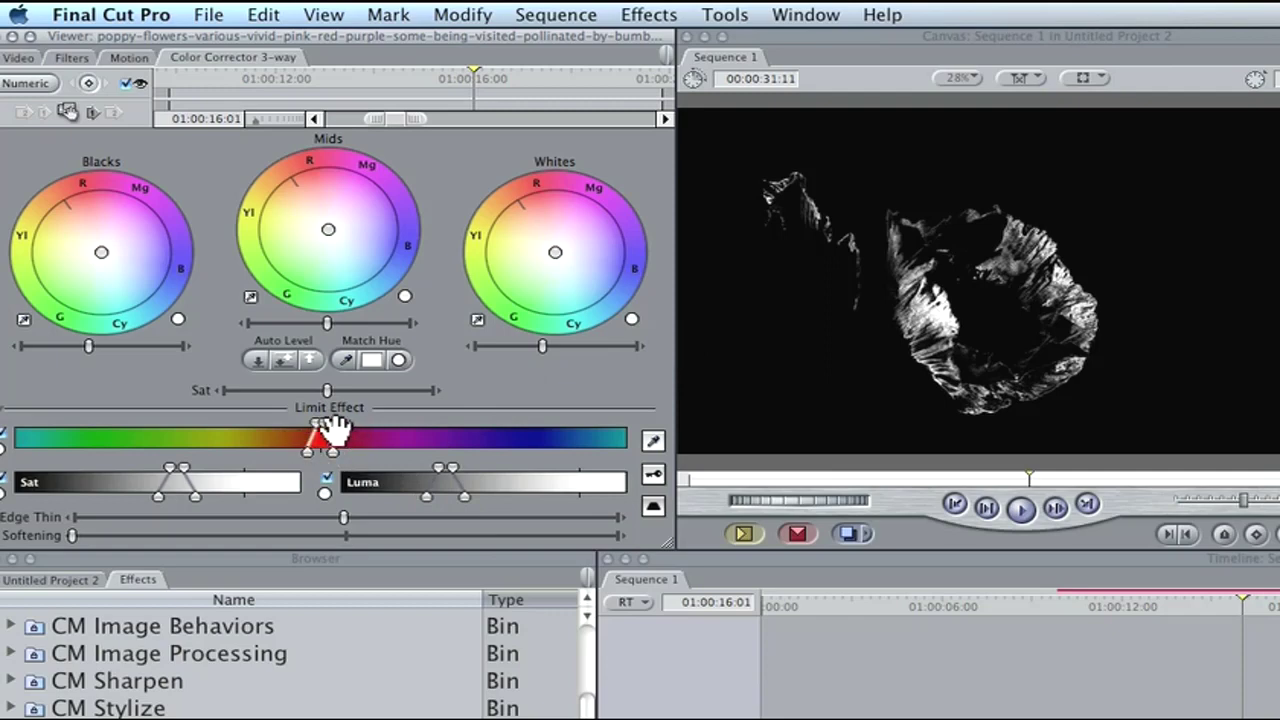
pyautogui.moveTo(323, 430); pyautogui.dragTo(325, 417)
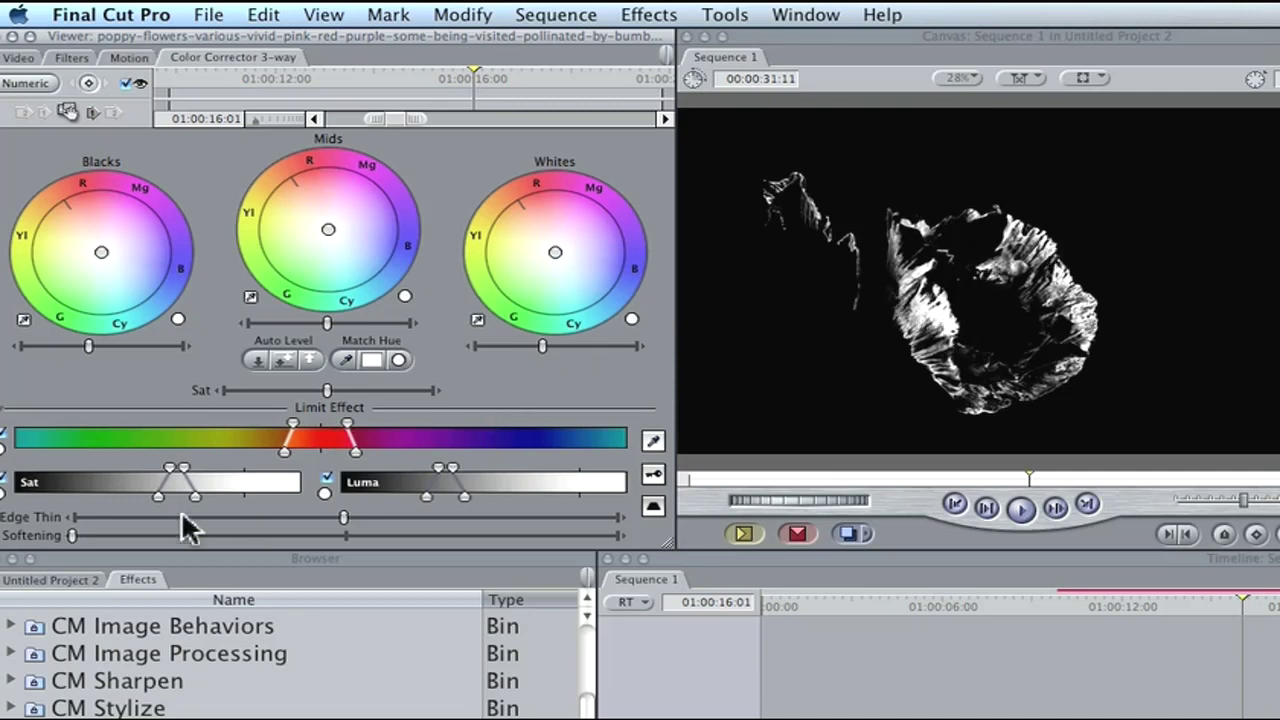
pyautogui.moveTo(170, 482); pyautogui.dragTo(218, 481)
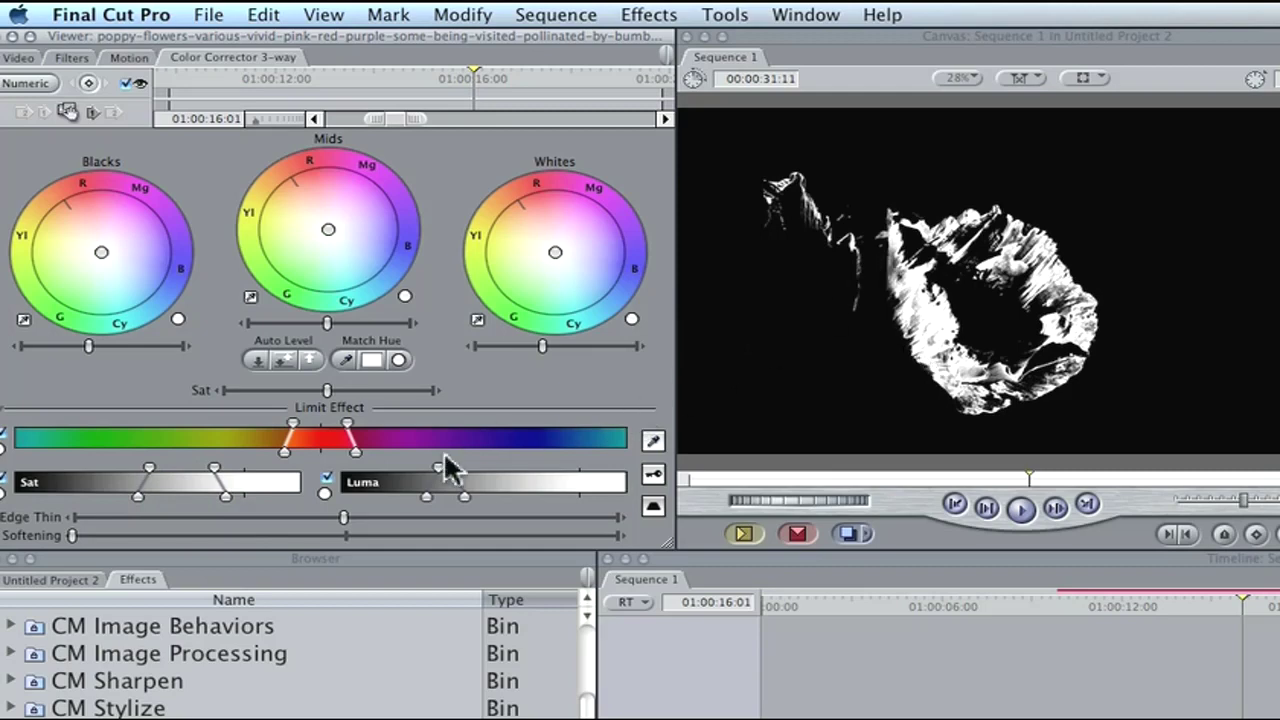
# Widen the Luma range of the limit toward both darker and brighter tones to fill in the petal matte.
pyautogui.moveTo(435, 467); pyautogui.dragTo(428, 467)
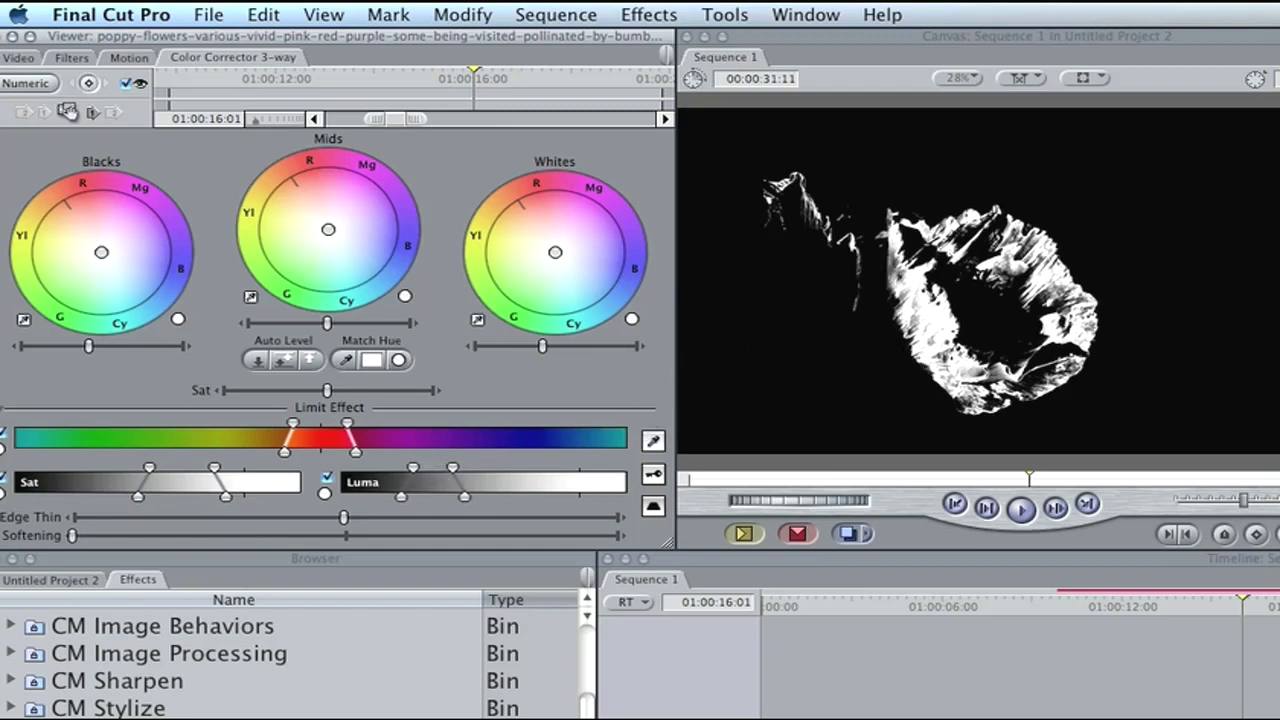
pyautogui.moveTo(452, 467); pyautogui.dragTo(488, 467)
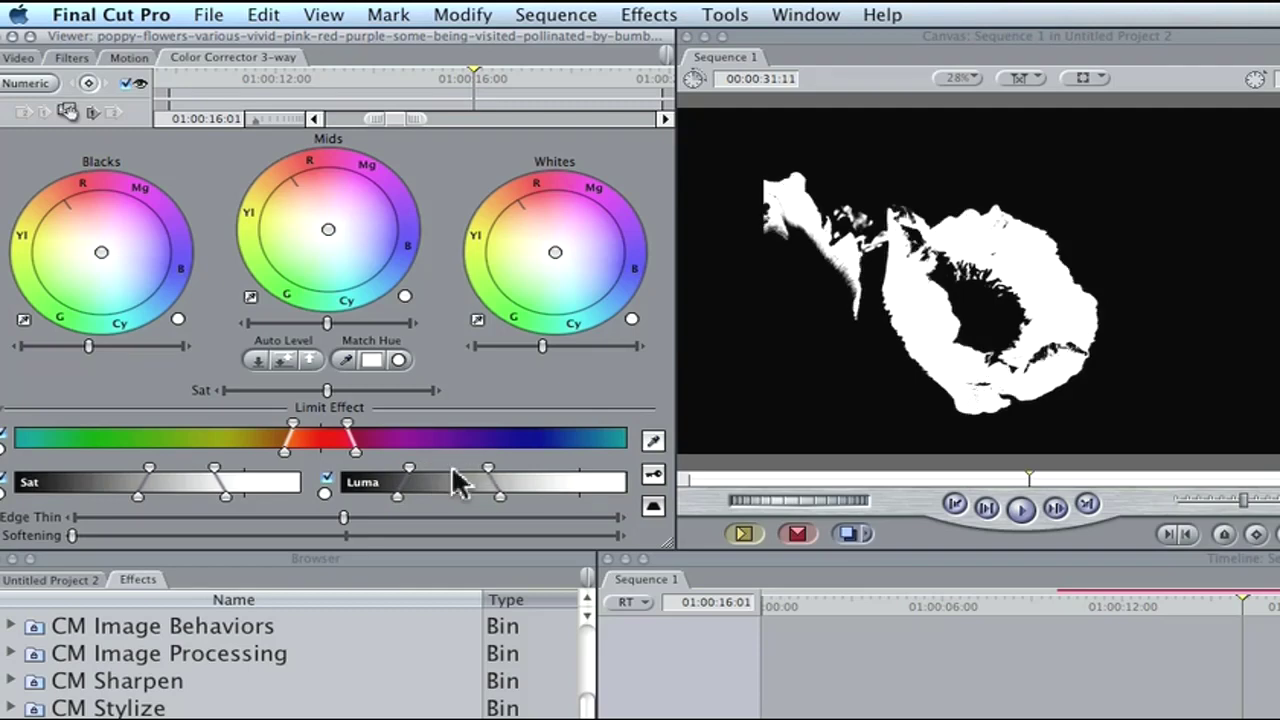
pyautogui.moveTo(489, 467); pyautogui.dragTo(509, 467)
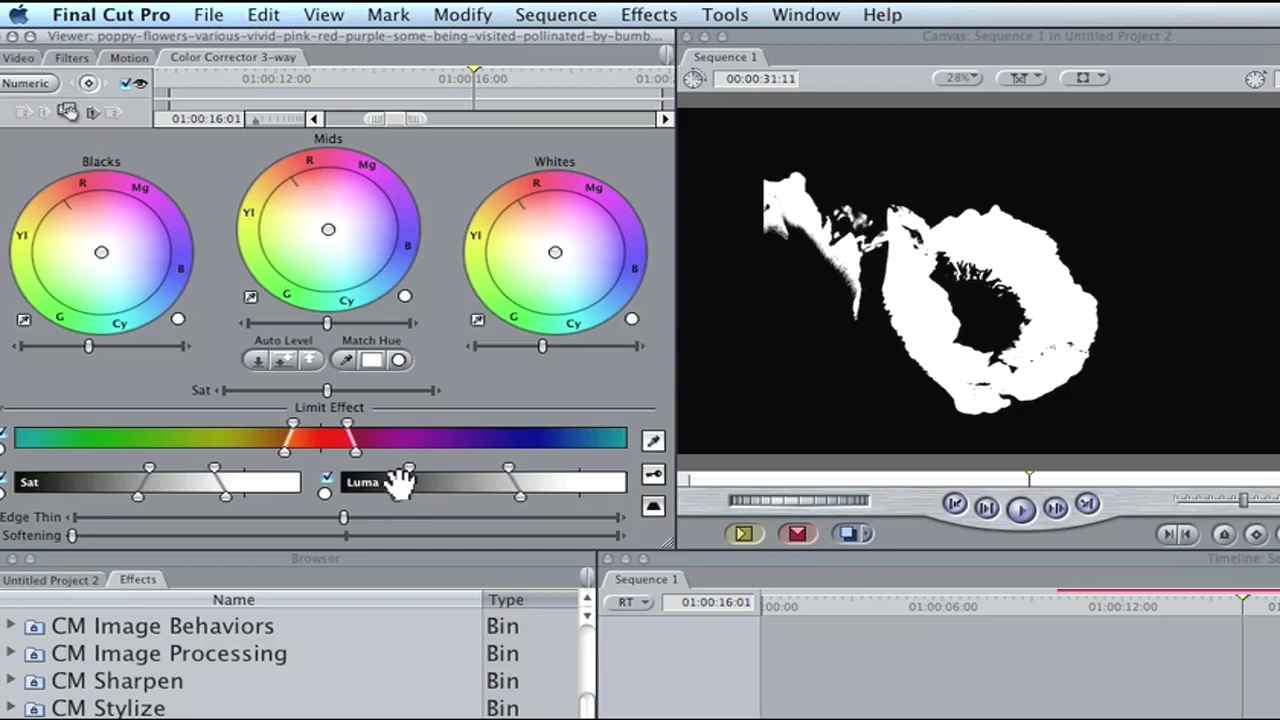
pyautogui.moveTo(409, 467); pyautogui.dragTo(394, 467)
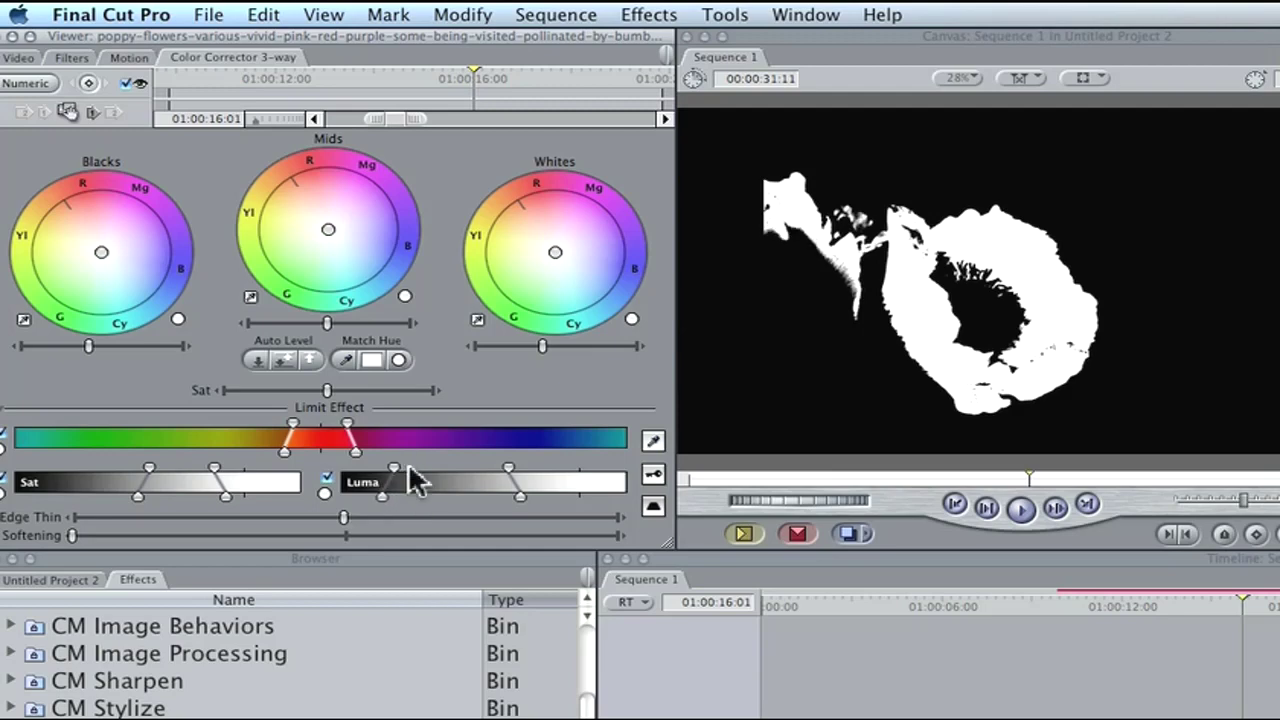
# Extend the Sat range down to nearly unsaturated tones and widen the Luma range further on both ends.
pyautogui.moveTo(214, 467); pyautogui.dragTo(74, 468)
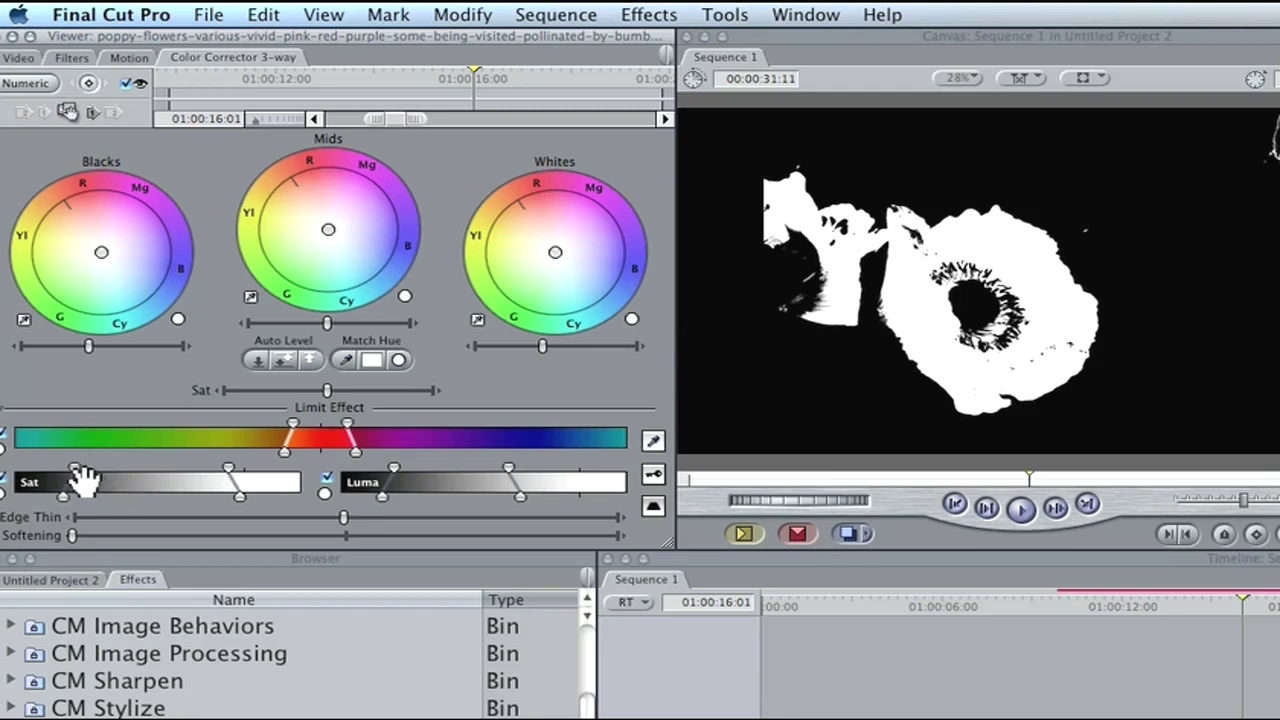
pyautogui.moveTo(74, 468); pyautogui.dragTo(50, 468)
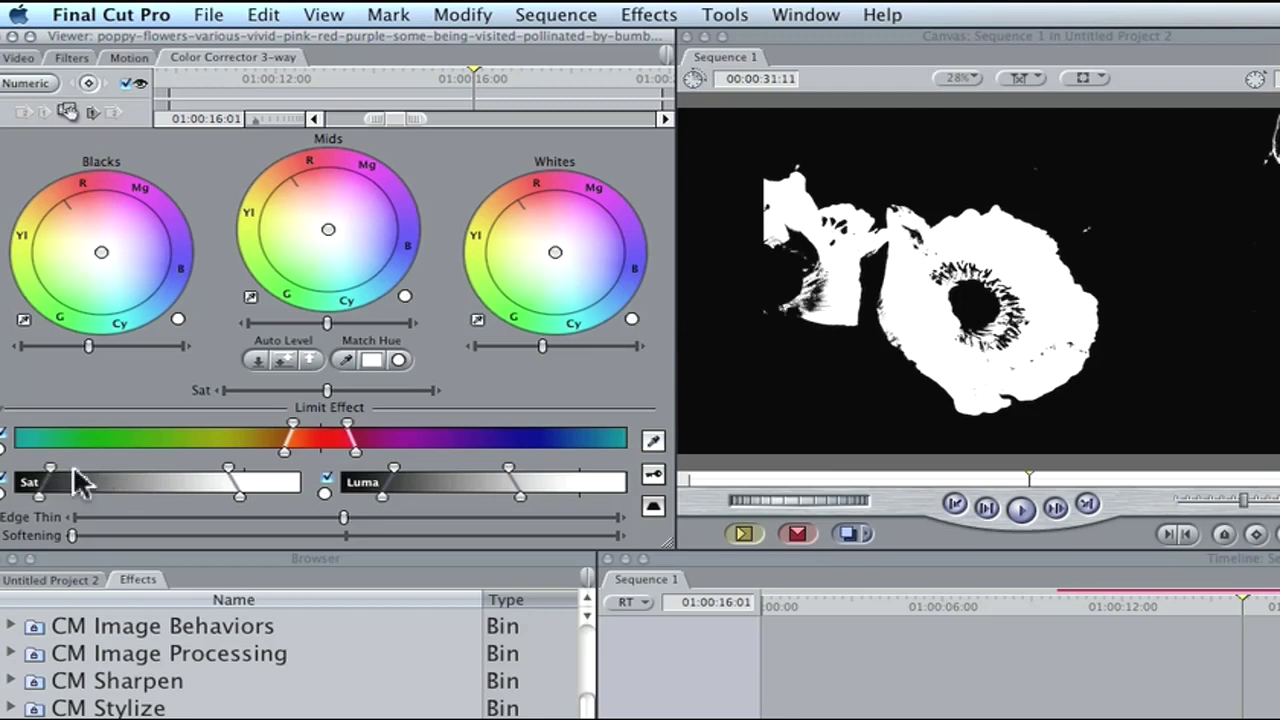
pyautogui.moveTo(392, 468); pyautogui.dragTo(367, 468)
pyautogui.moveTo(507, 468); pyautogui.dragTo(539, 468)
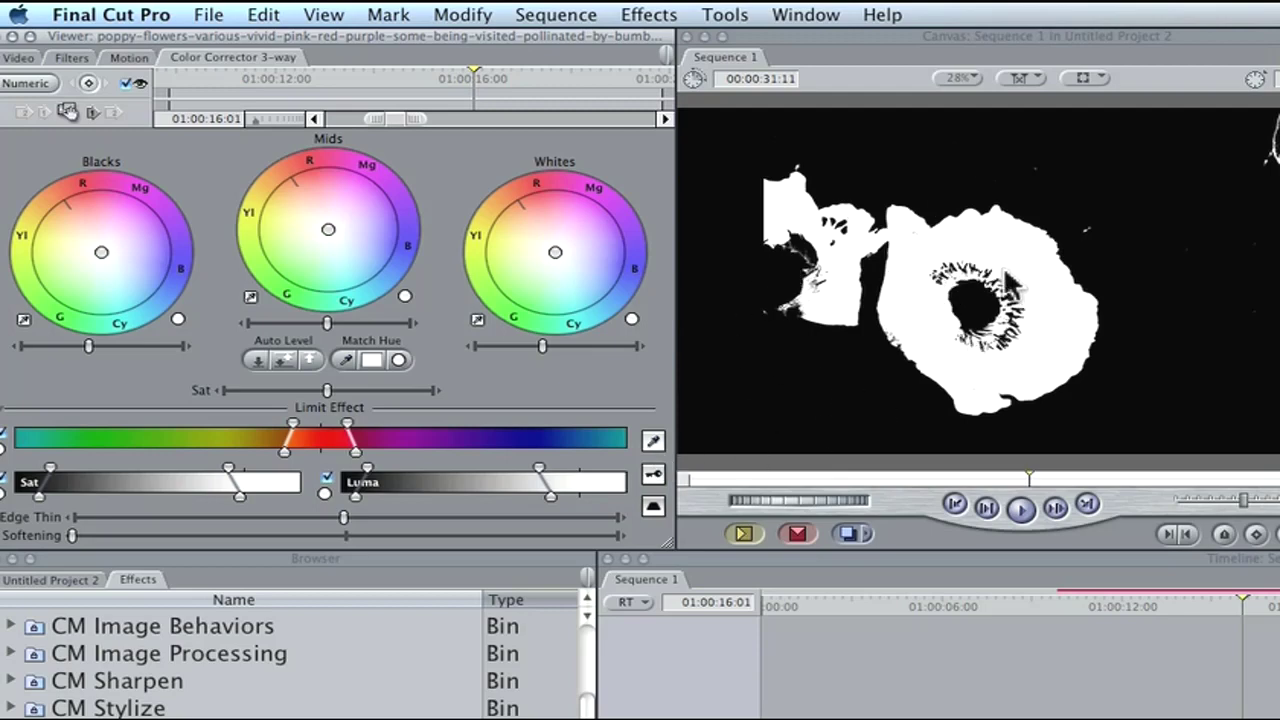
# Return the preview to the final image and push the Mids color balance toward blue to turn the poppies purple.
pyautogui.click(654, 473)
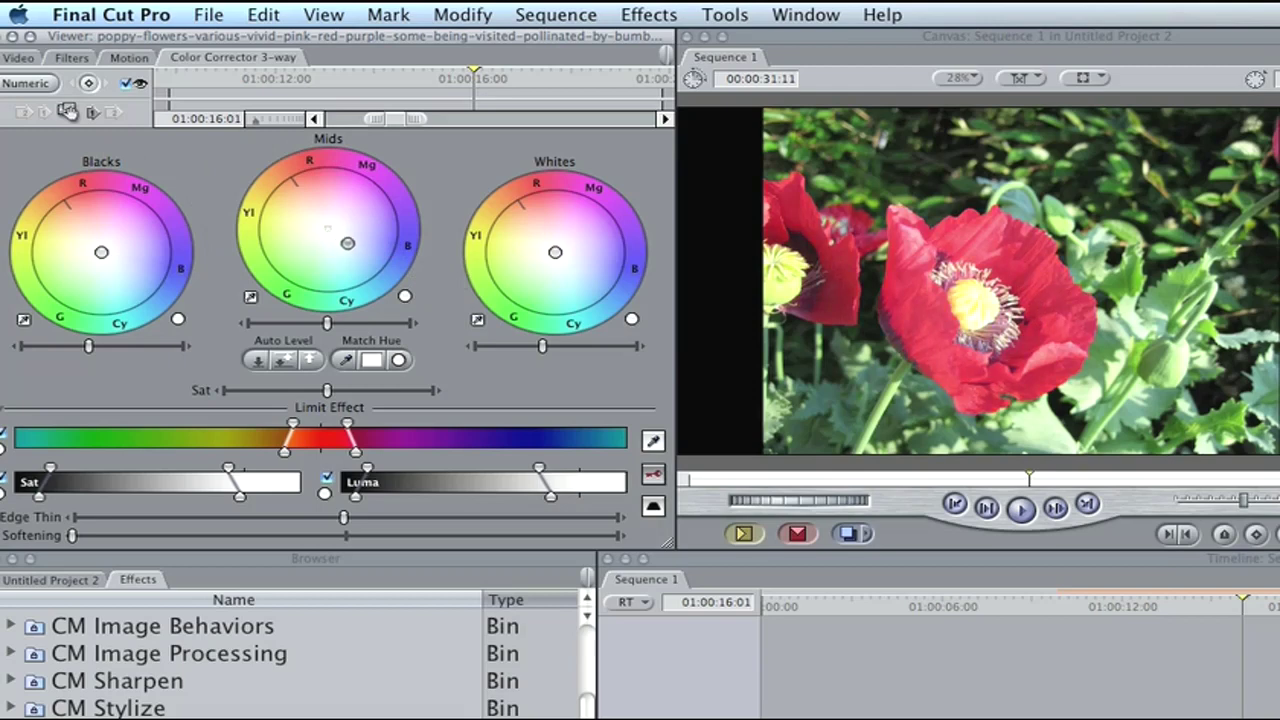
pyautogui.moveTo(364, 252); pyautogui.dragTo(366, 255)
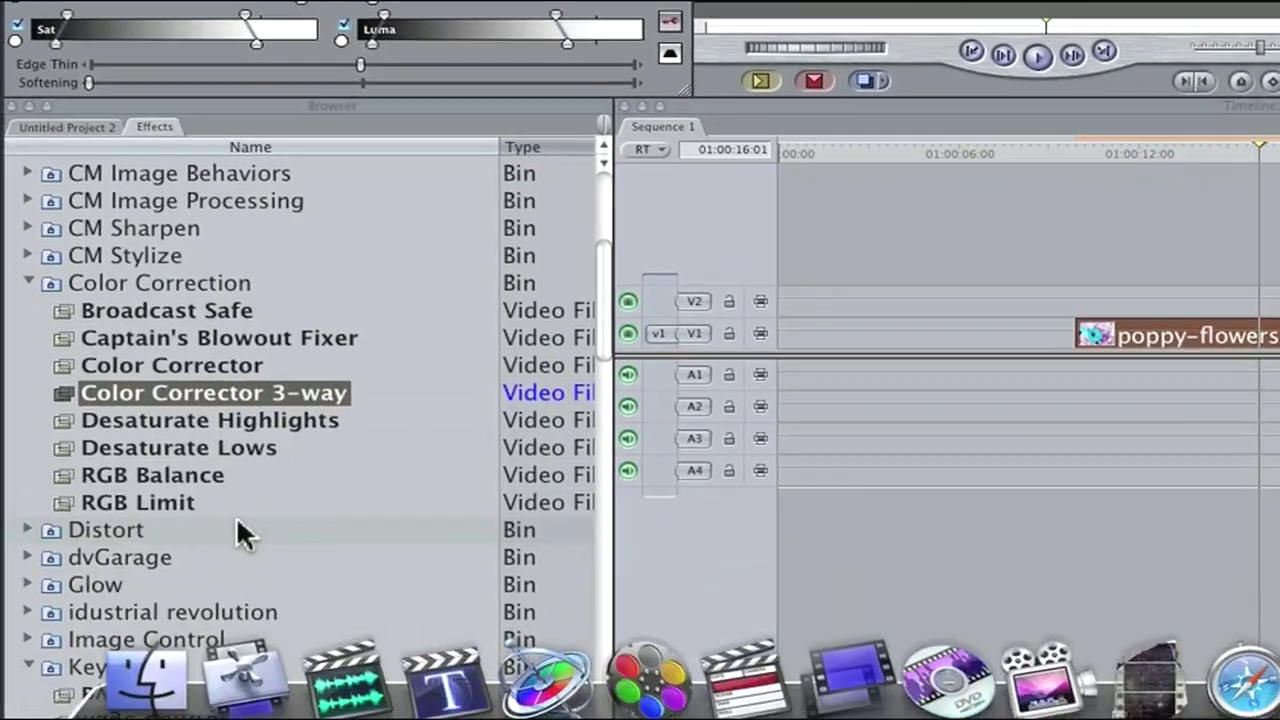
# Find the Four-Point Garbage Matte filter among the Matte effects and apply it to the poppy clip on V1.
pyautogui.scroll(-2, 236, 515)
pyautogui.scroll(-10, 232, 435)
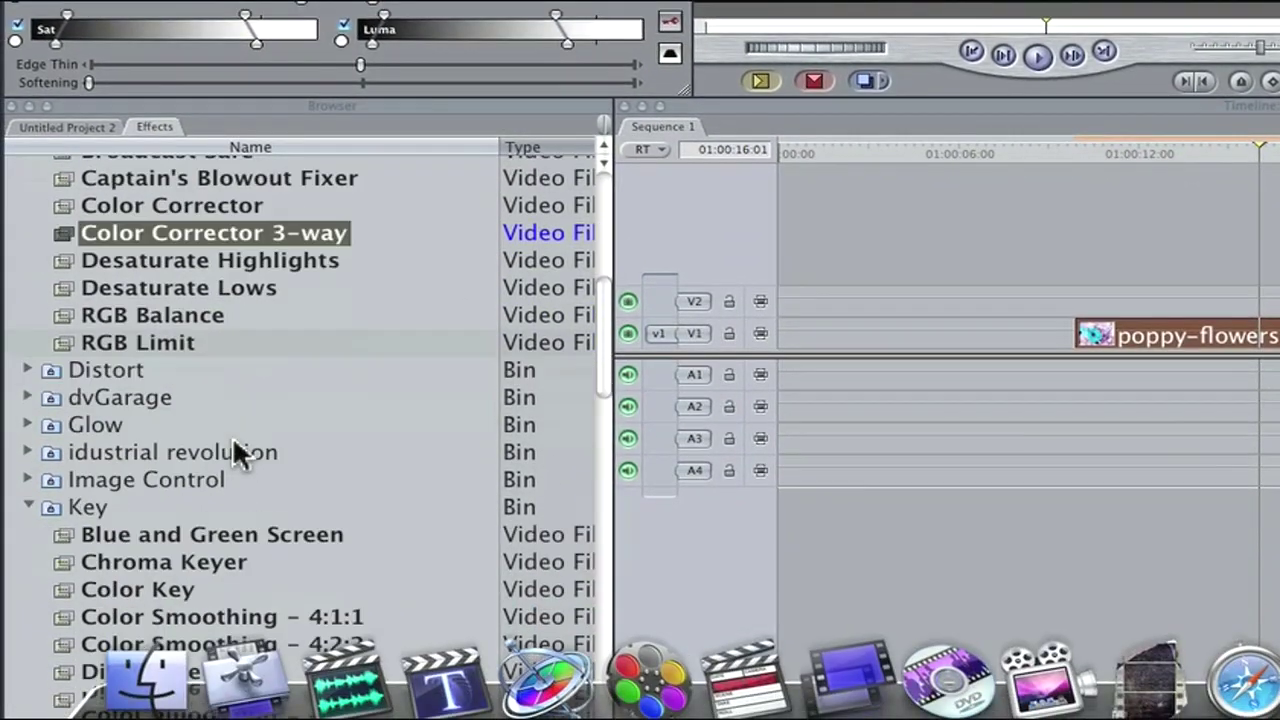
pyautogui.scroll(3, 226, 330)
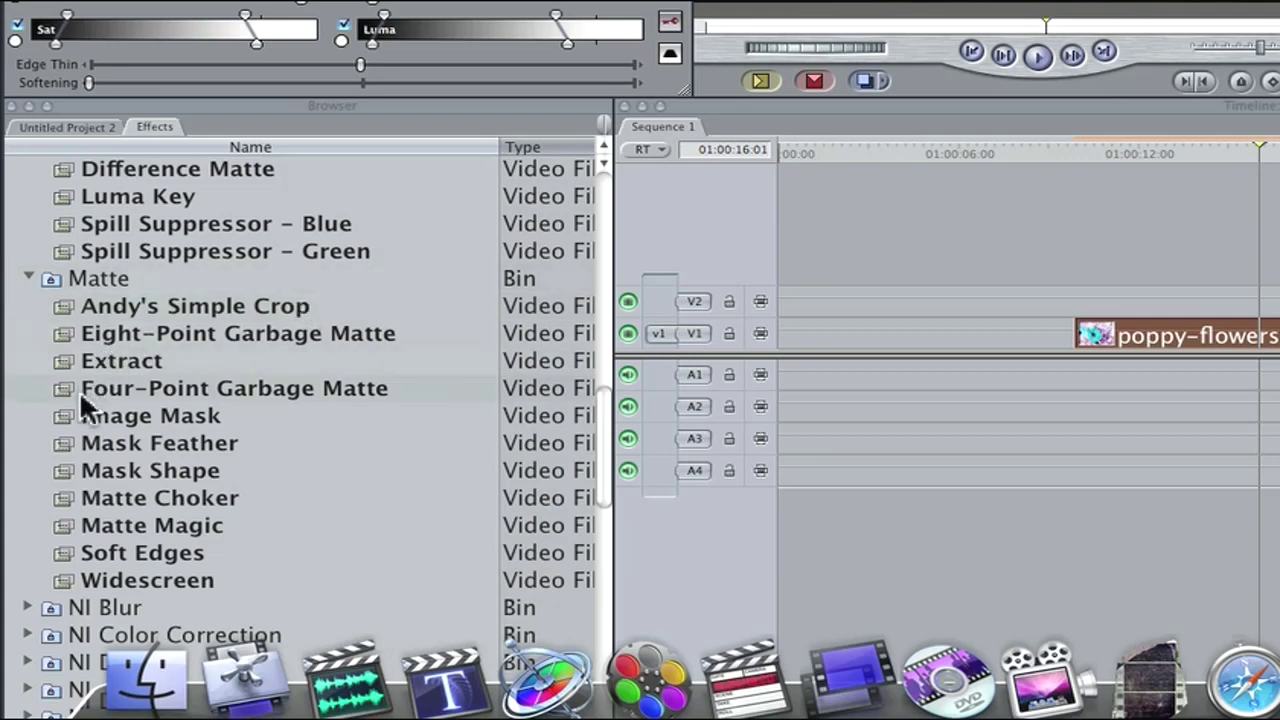
pyautogui.moveTo(65, 385); pyautogui.dragTo(693, 340)
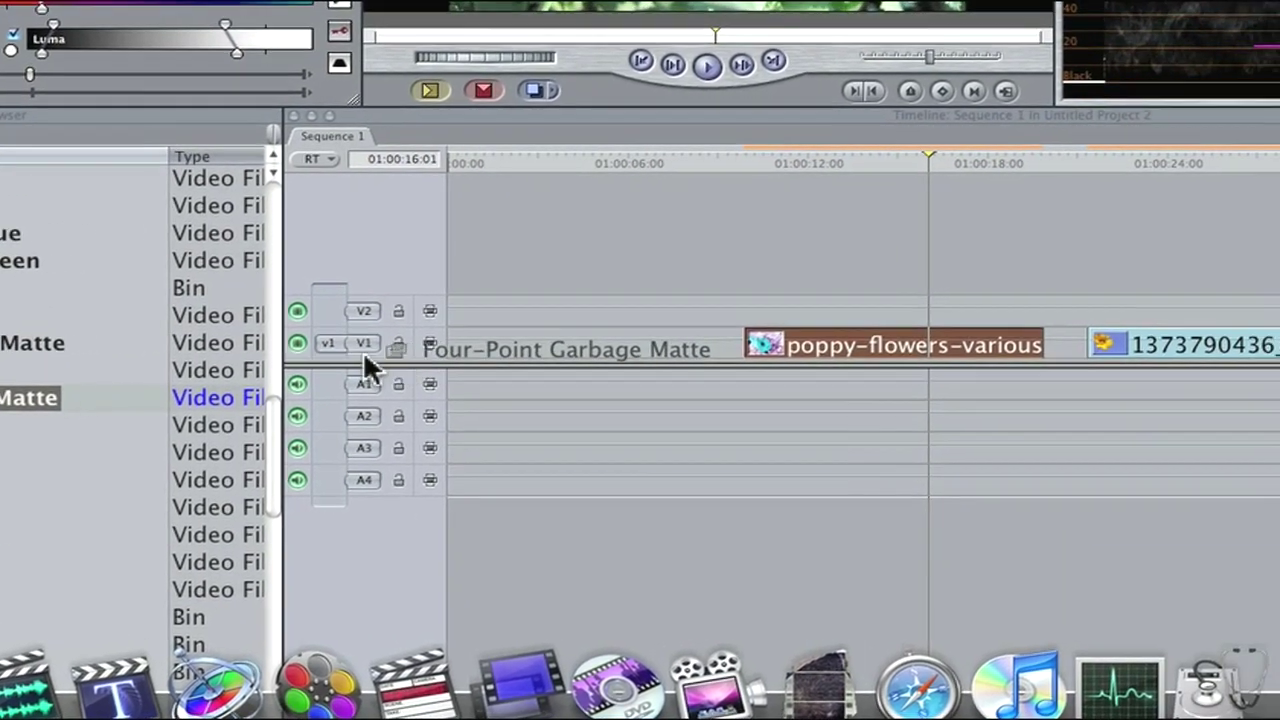
pyautogui.moveTo(363, 350); pyautogui.dragTo(768, 333)
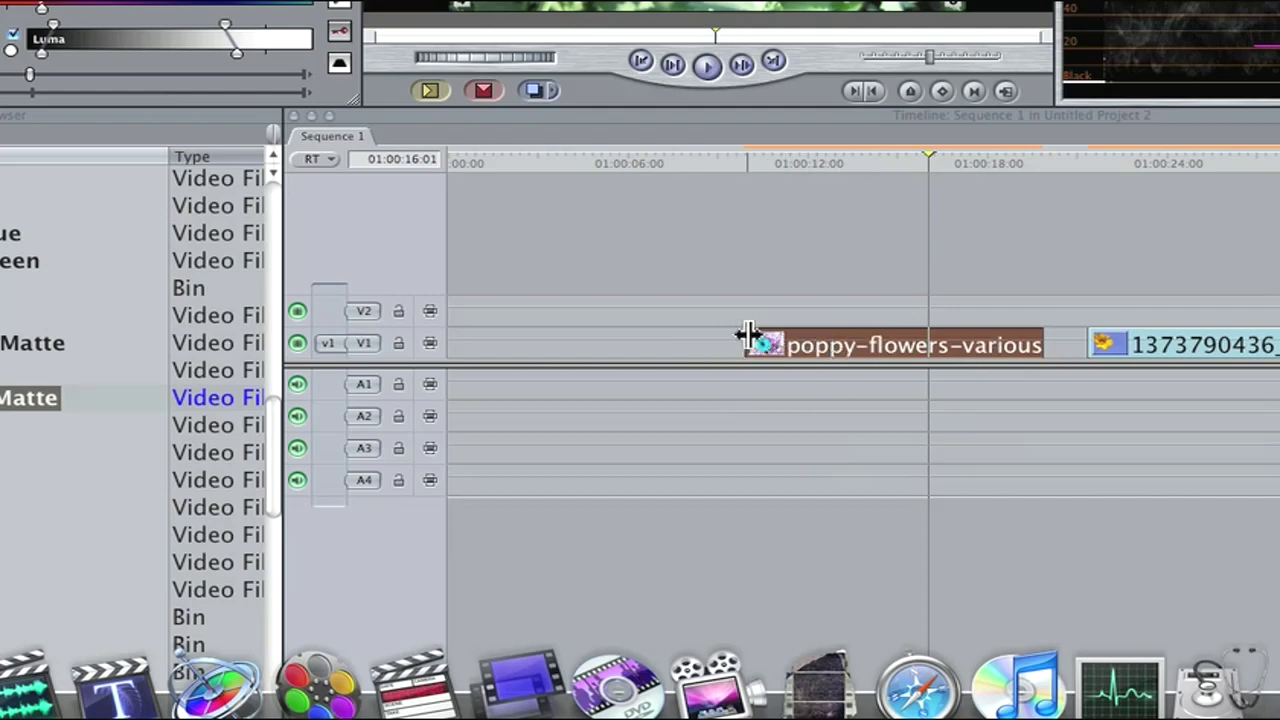
# Select the filtered poppy clip and move it up from track V1 to V2.
pyautogui.hotkey('alt', 'shift')
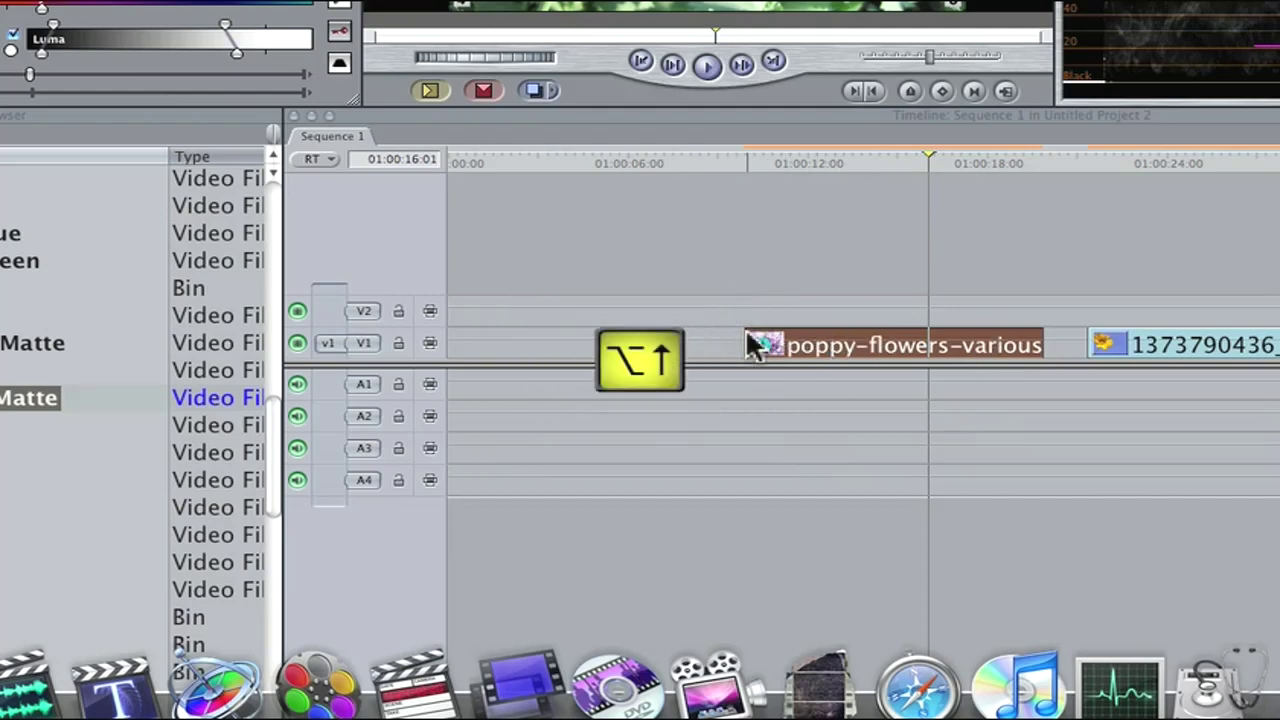
pyautogui.click(823, 270)
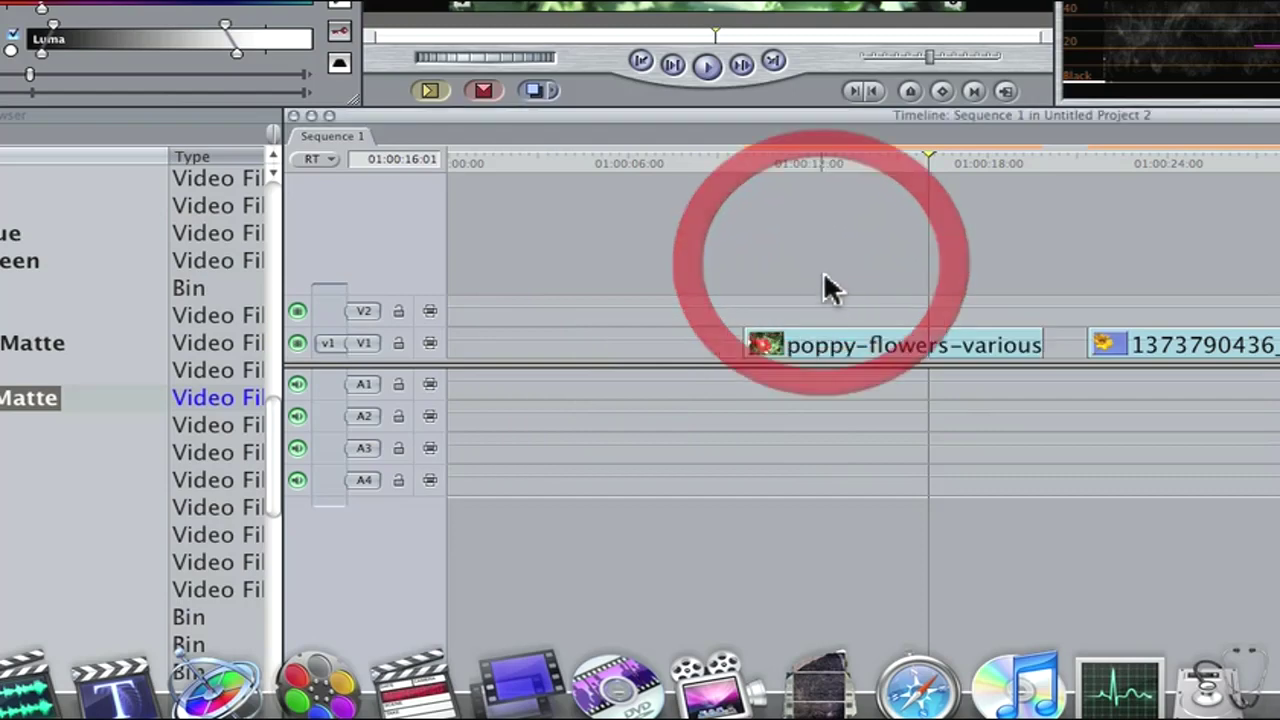
pyautogui.click(840, 346)
pyautogui.hotkey('alt', 'Up')
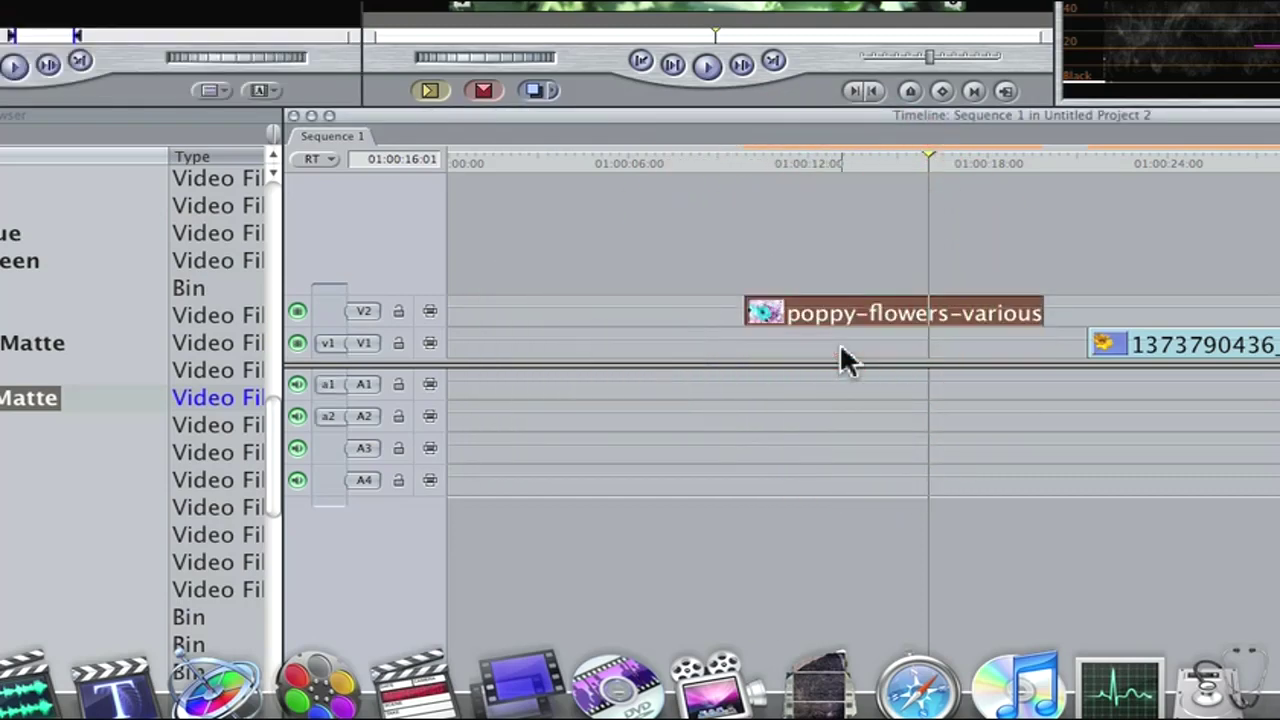
# Place the original poppy clip from the project on V1, aligned directly beneath the filtered copy on V2.
pyautogui.click(0, 133)
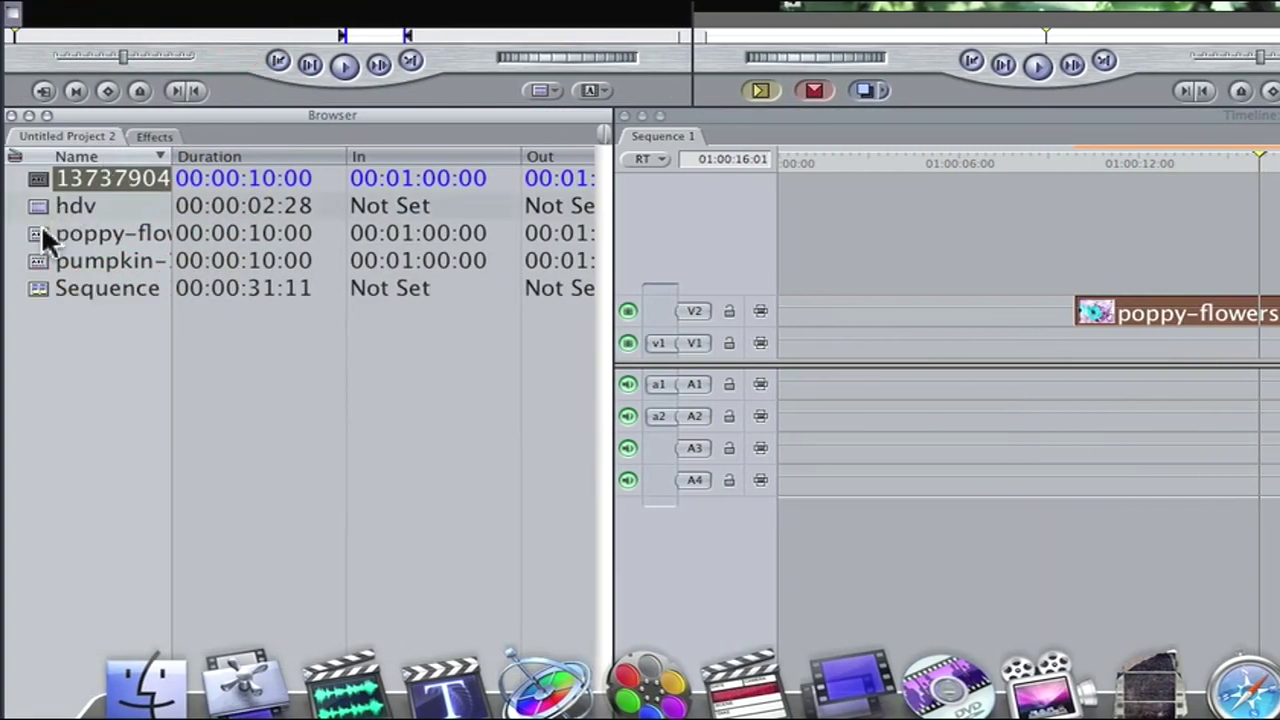
pyautogui.moveTo(38, 228); pyautogui.dragTo(920, 322)
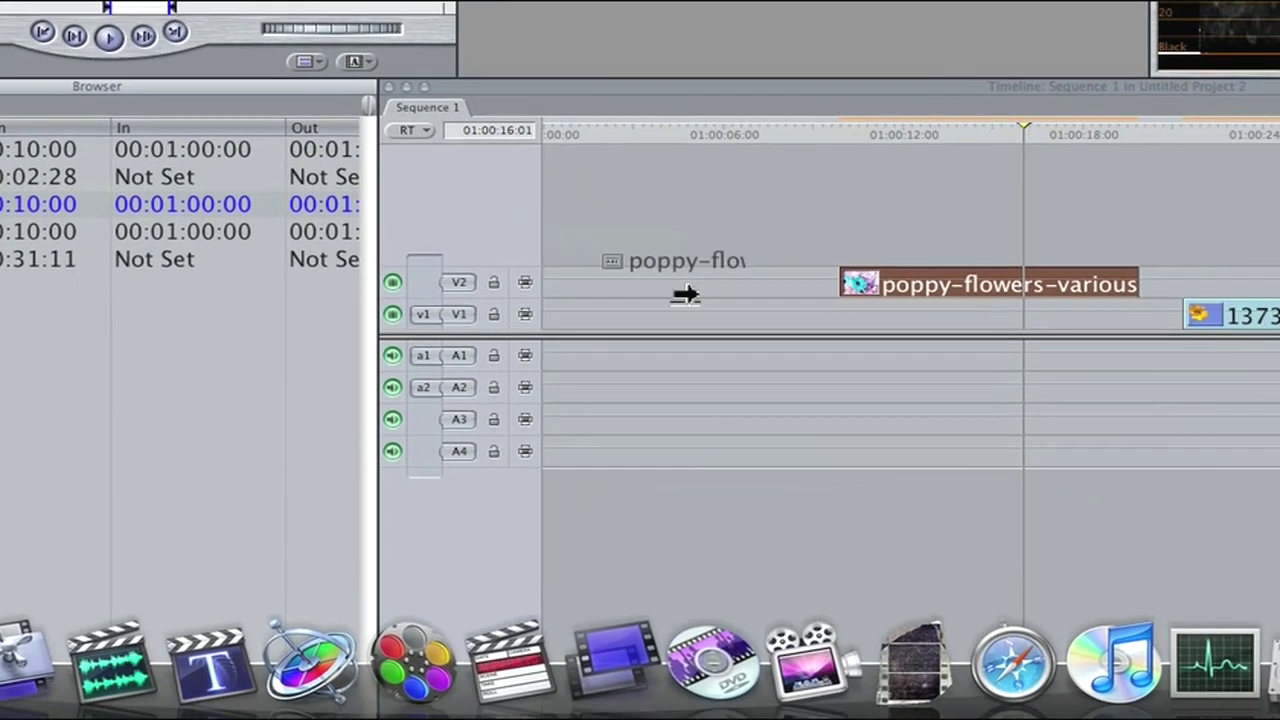
pyautogui.moveTo(685, 293); pyautogui.dragTo(854, 326)
pyautogui.moveTo(743, 312); pyautogui.dragTo(739, 320)
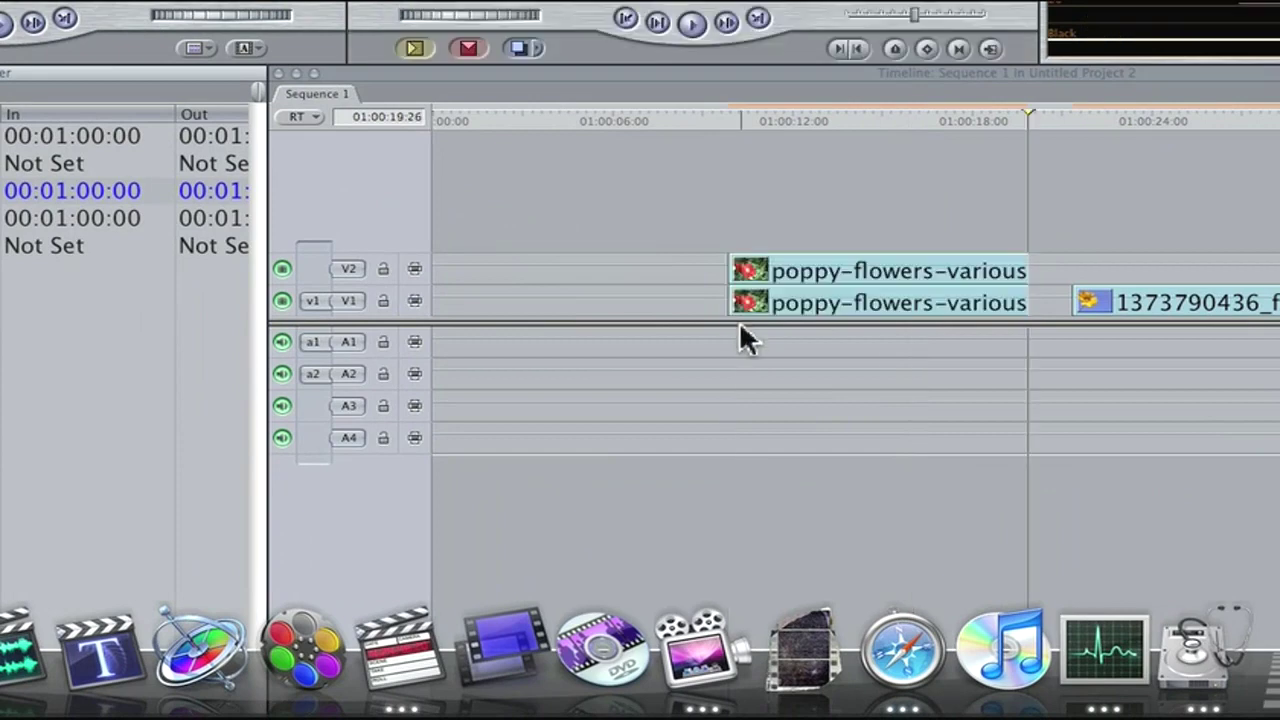
# At 01:00:11:19, set the V2 clip's garbage matte Point 1 to -768, -544 near the large poppy's upper-left edge.
pyautogui.click(780, 117)
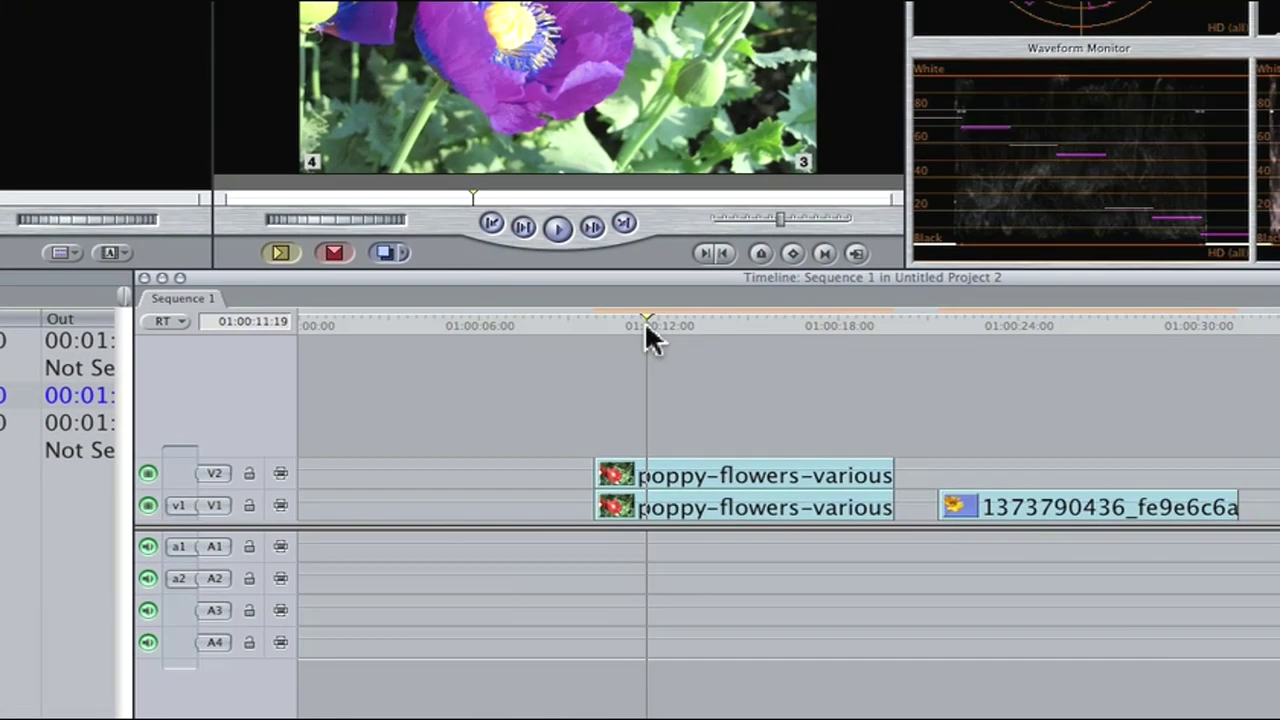
pyautogui.click(674, 477)
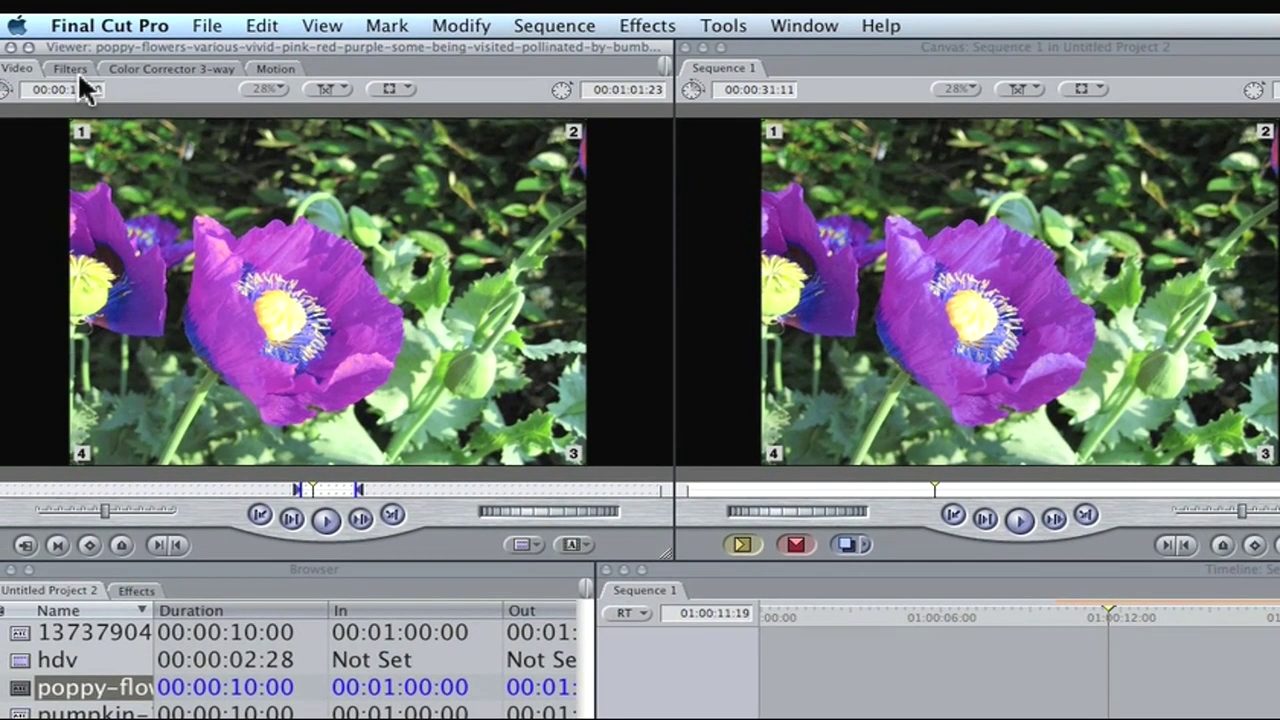
pyautogui.click(74, 69)
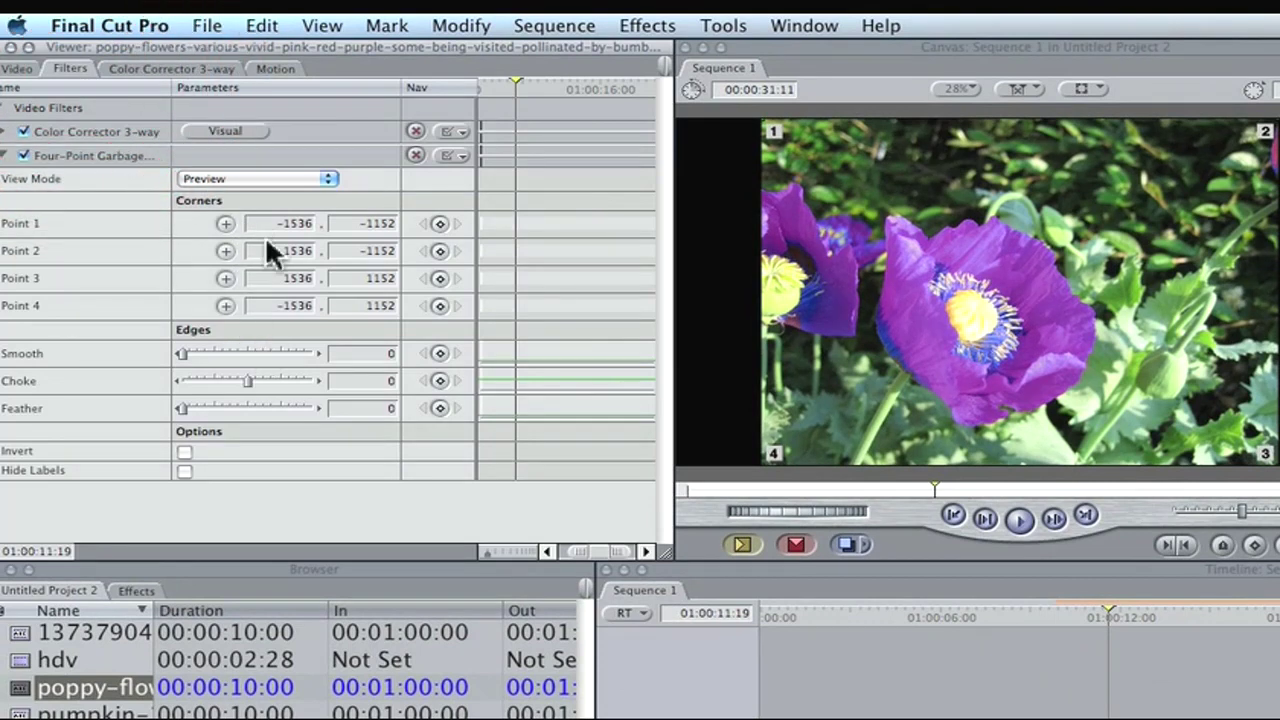
pyautogui.click(228, 222)
pyautogui.moveTo(761, 115); pyautogui.dragTo(951, 228)
pyautogui.moveTo(786, 118)
pyautogui.mouseDown()
pyautogui.moveTo(759, 123)
pyautogui.moveTo(737, 157)
pyautogui.moveTo(652, 115)
pyautogui.mouseUp()
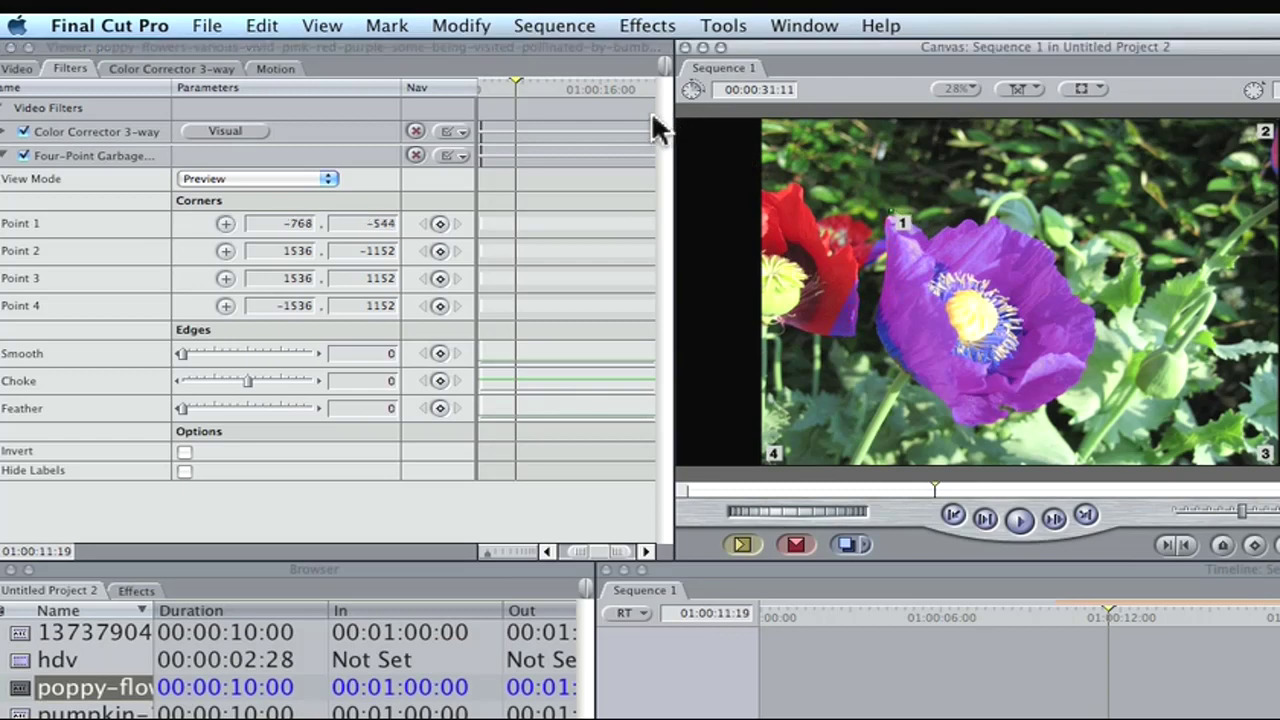
# Place matte Point 4 at -906.67, 437.33 beside the large poppy's lower-left edge and pull Point 3 in toward its lower-right side.
pyautogui.click(226, 305)
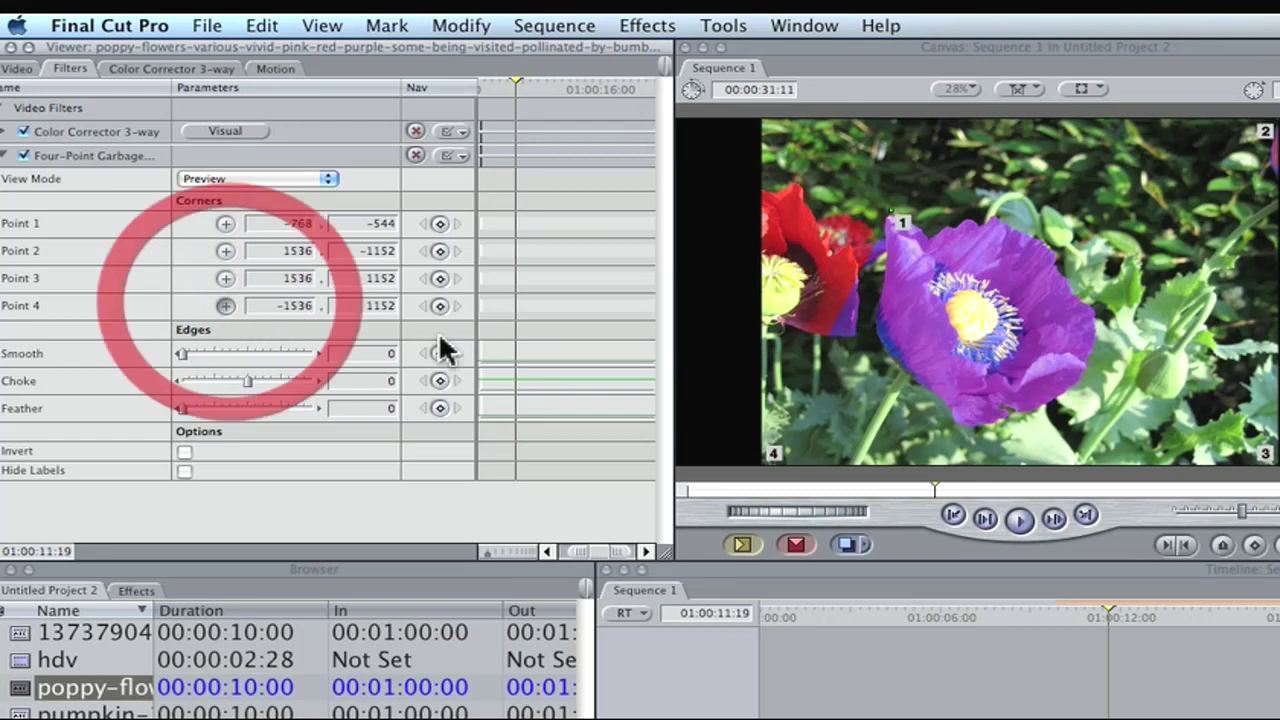
pyautogui.click(768, 458)
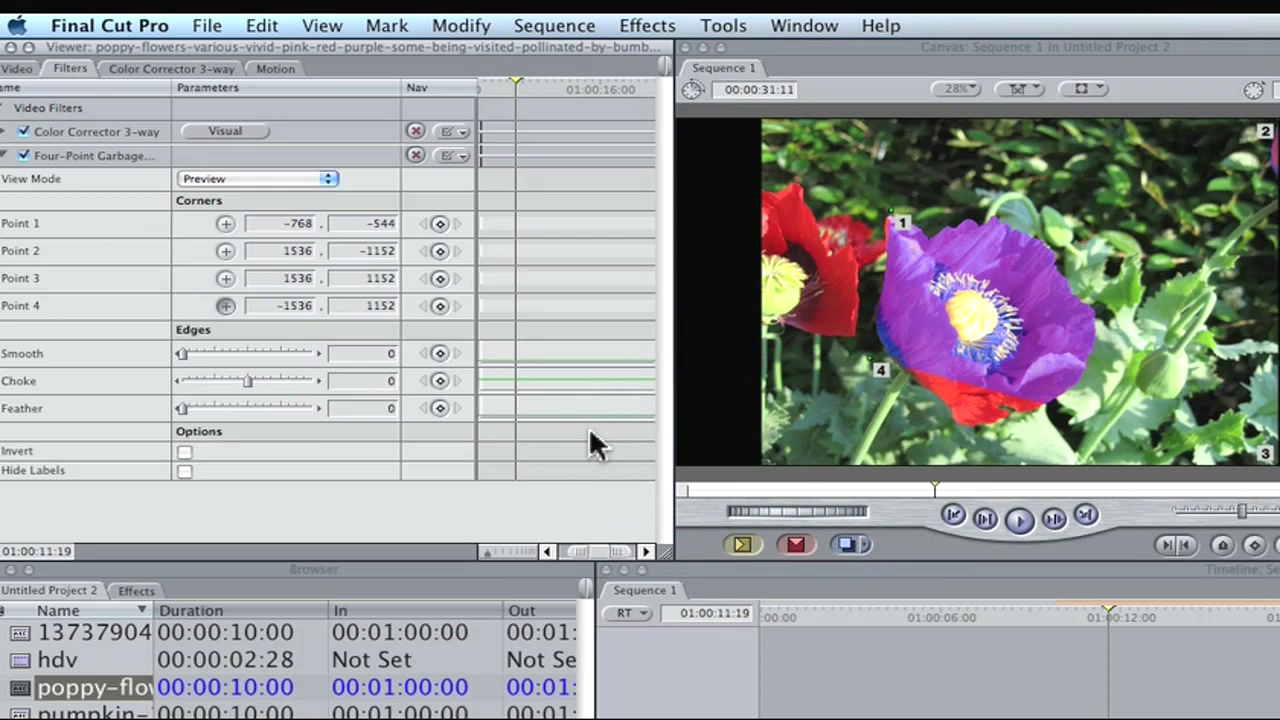
pyautogui.click(226, 278)
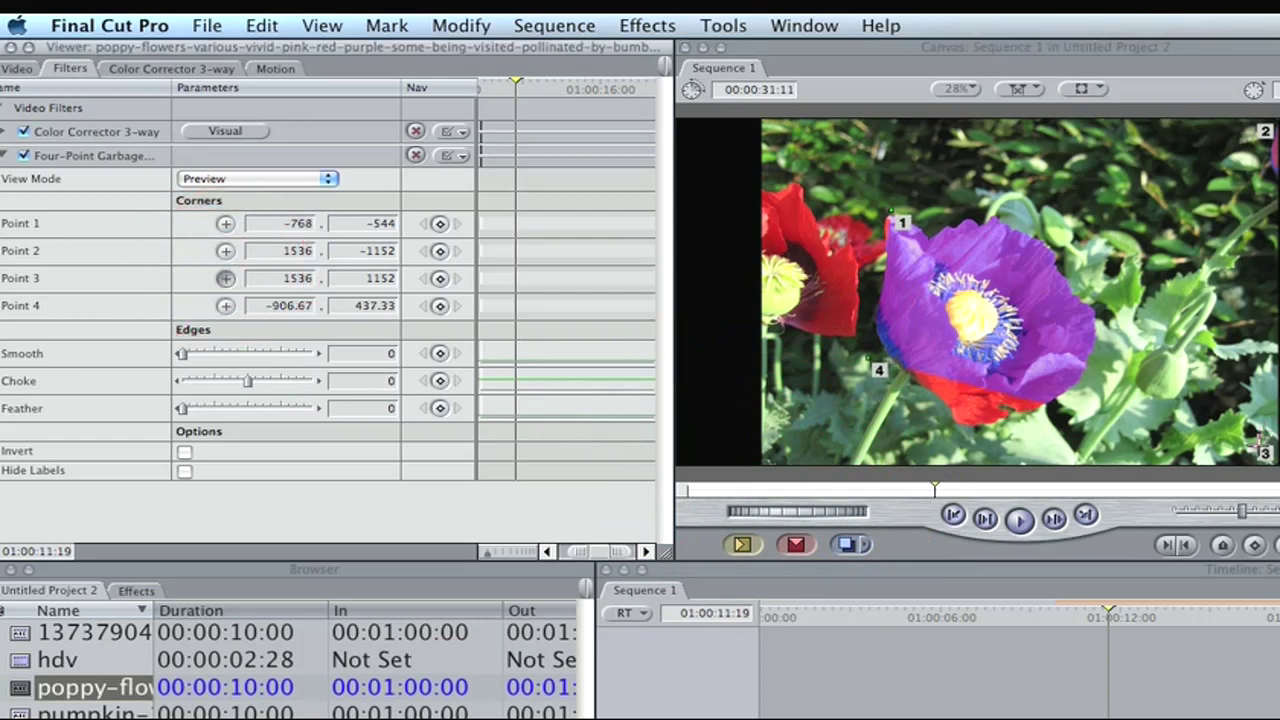
pyautogui.moveTo(1262, 452); pyautogui.dragTo(1080, 457)
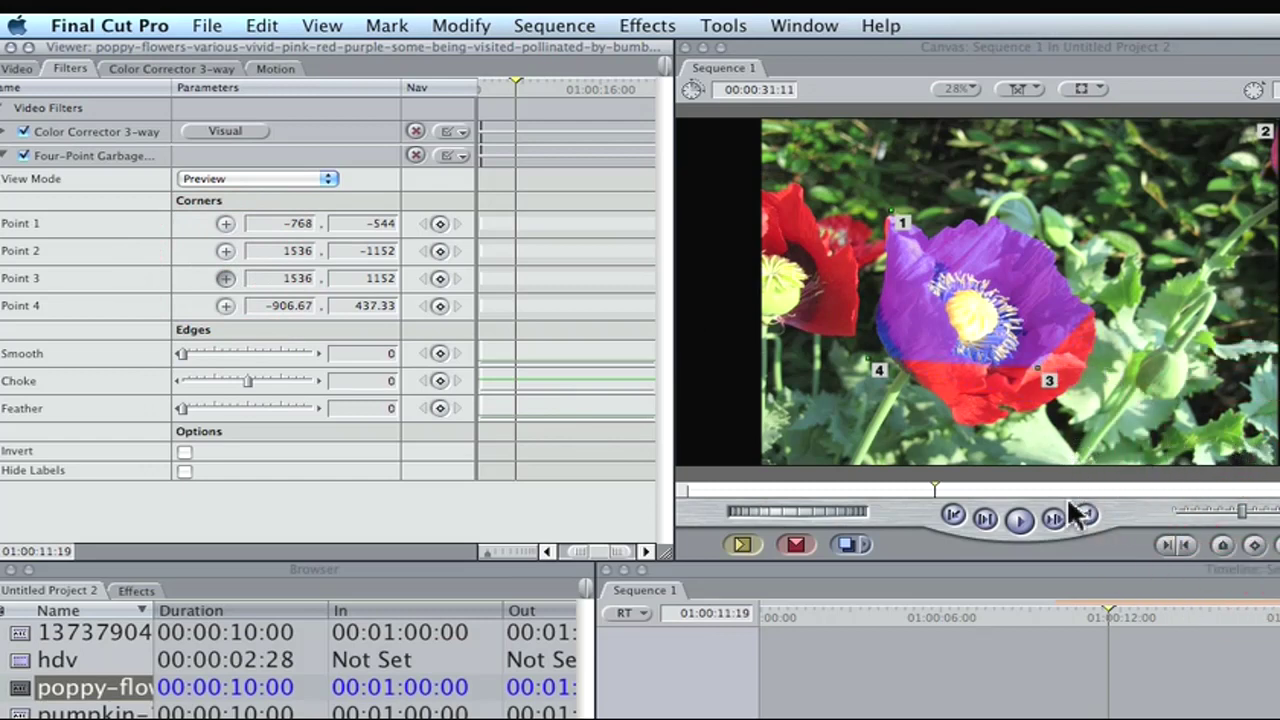
# Move garbage matte Point 3 to 26.67, 1198.22 below the large poppy and Point 1 to -778.67, -679.11 above its upper-left edge.
pyautogui.moveTo(1028, 580); pyautogui.dragTo(1029, 671)
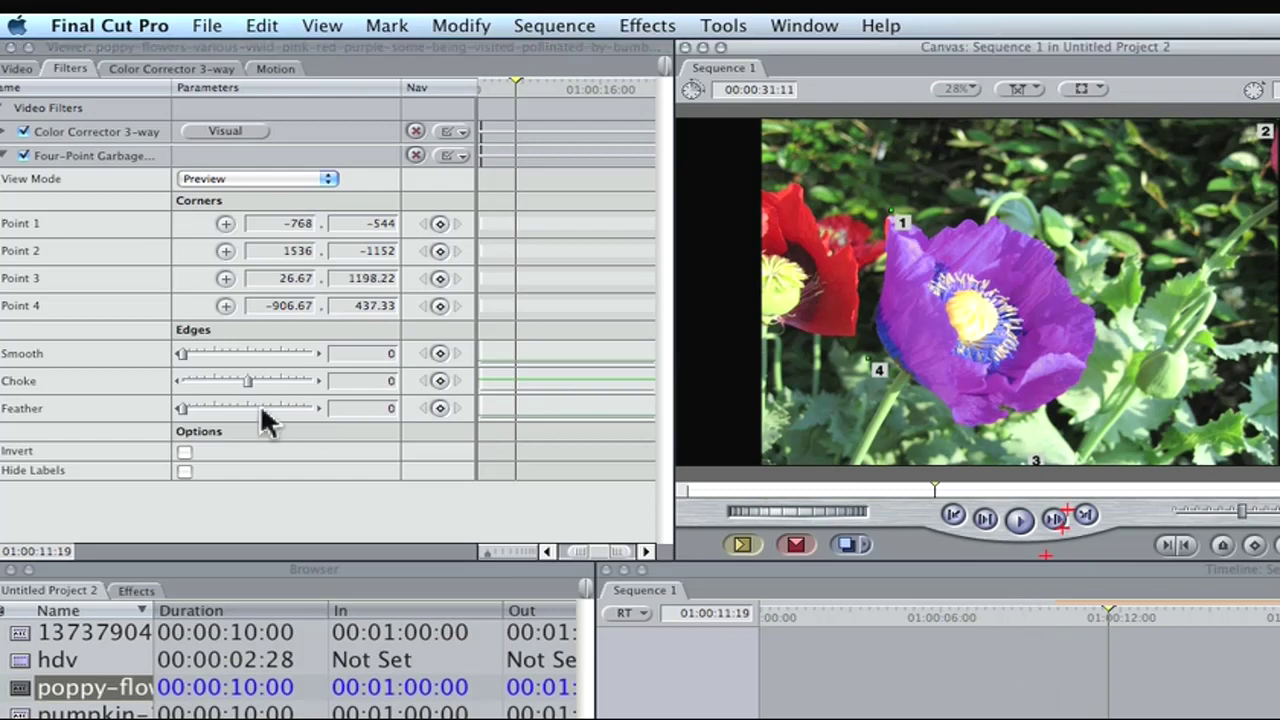
pyautogui.click(226, 223)
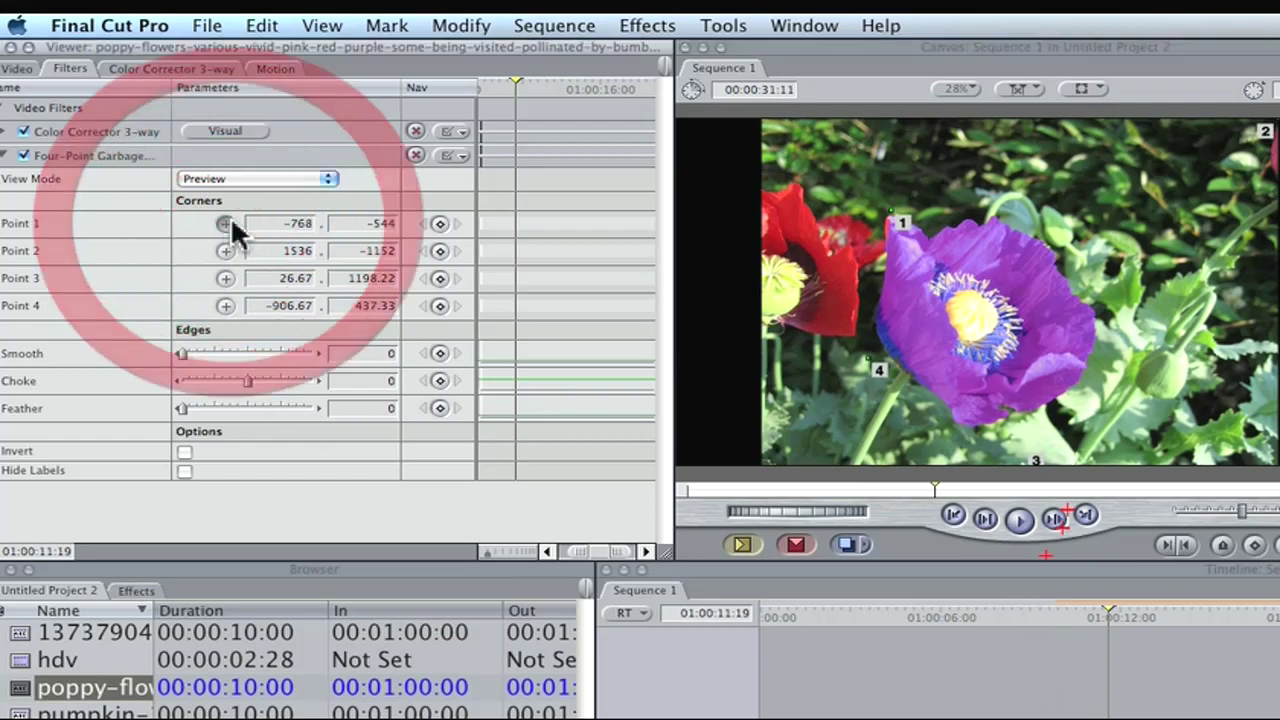
pyautogui.click(866, 208)
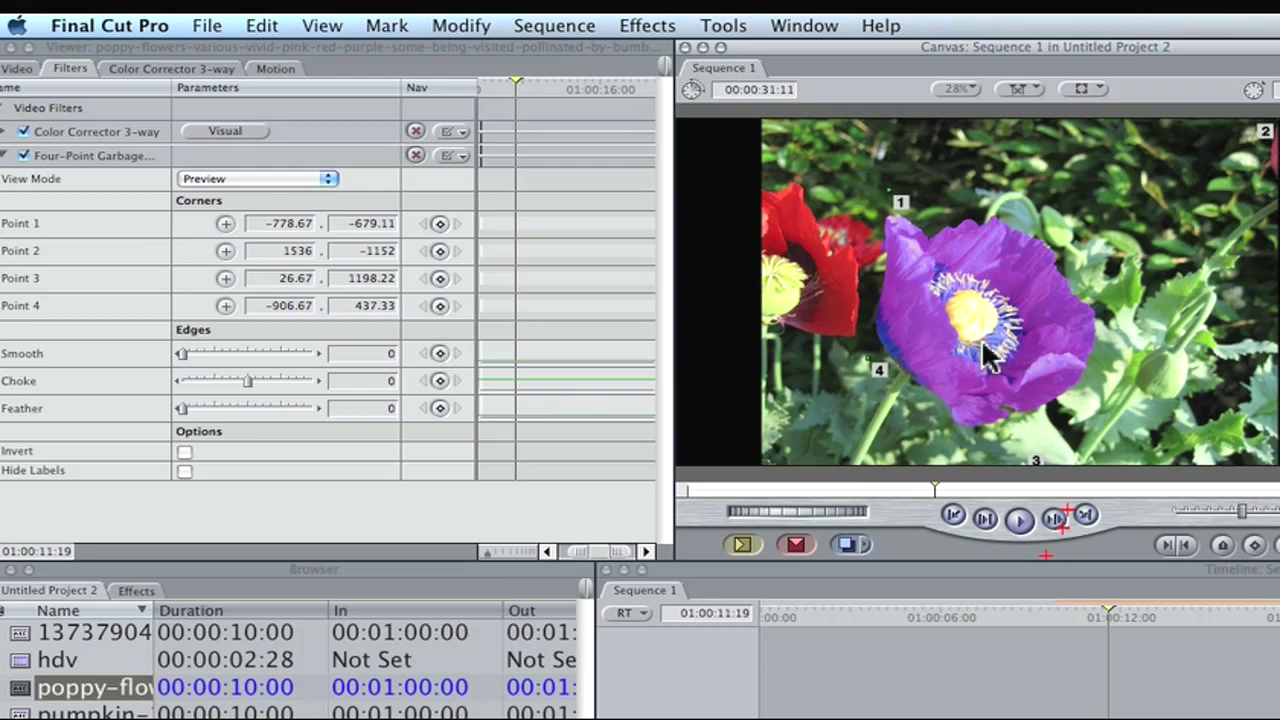
# Reset the colour balances and remove all saturation in the V2 clip's Color Corrector 3-way, and invert its limit to keep the poppy red.
pyautogui.click(197, 66)
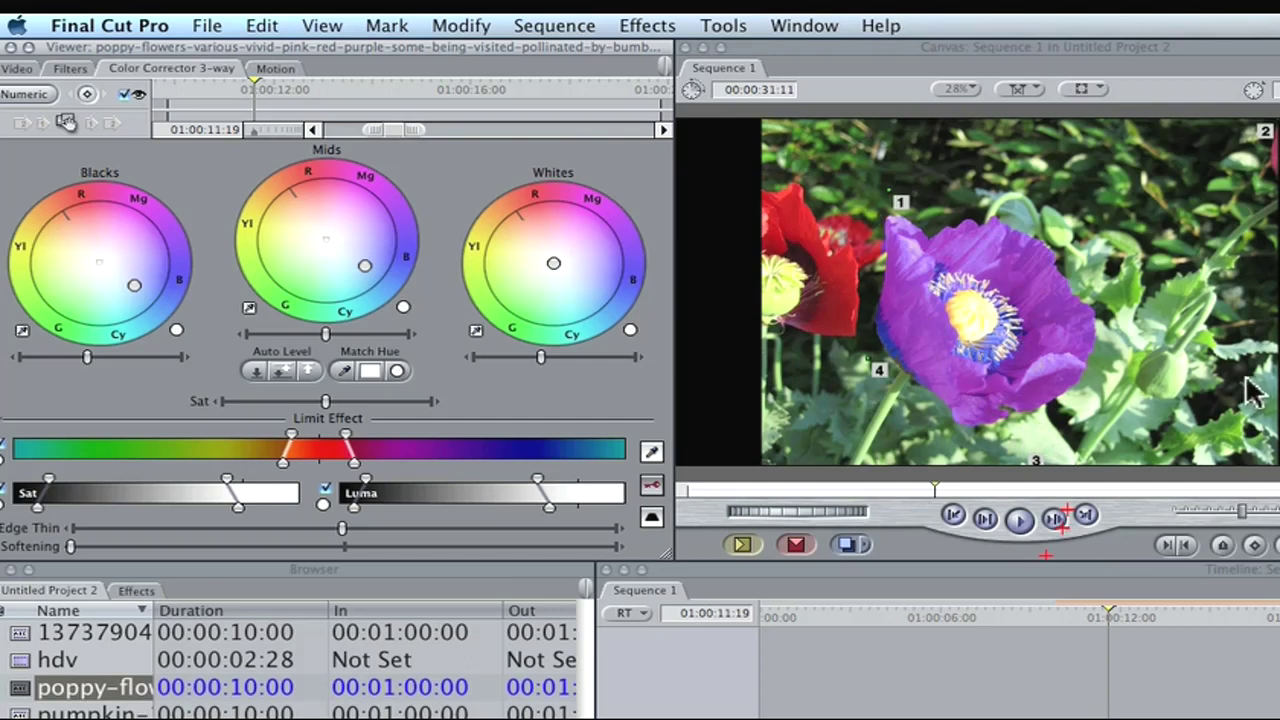
pyautogui.click(403, 307)
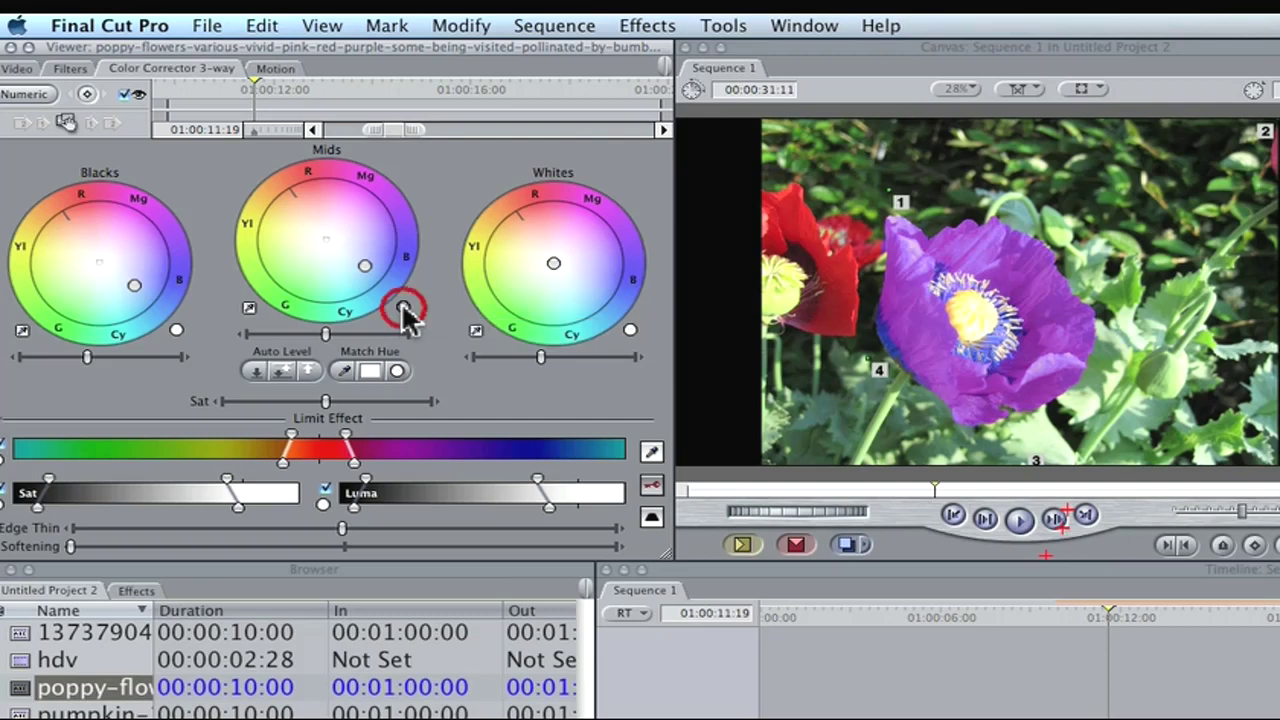
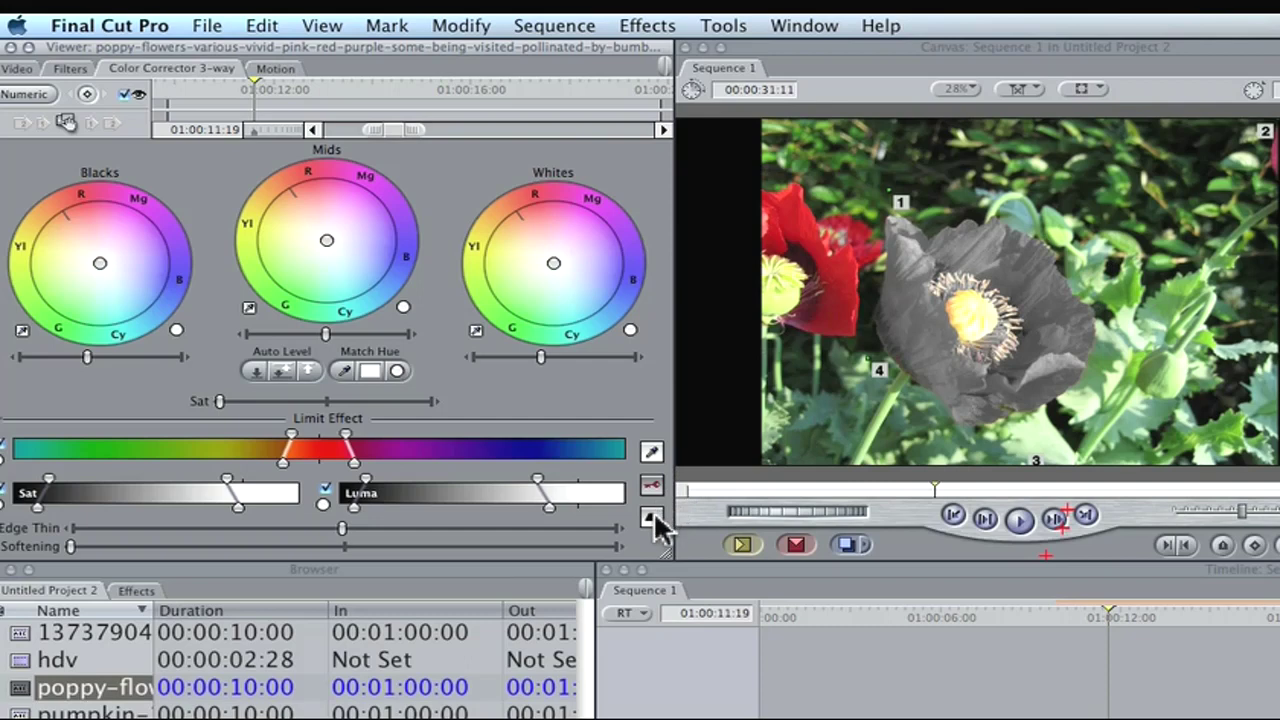
pyautogui.click(652, 518)
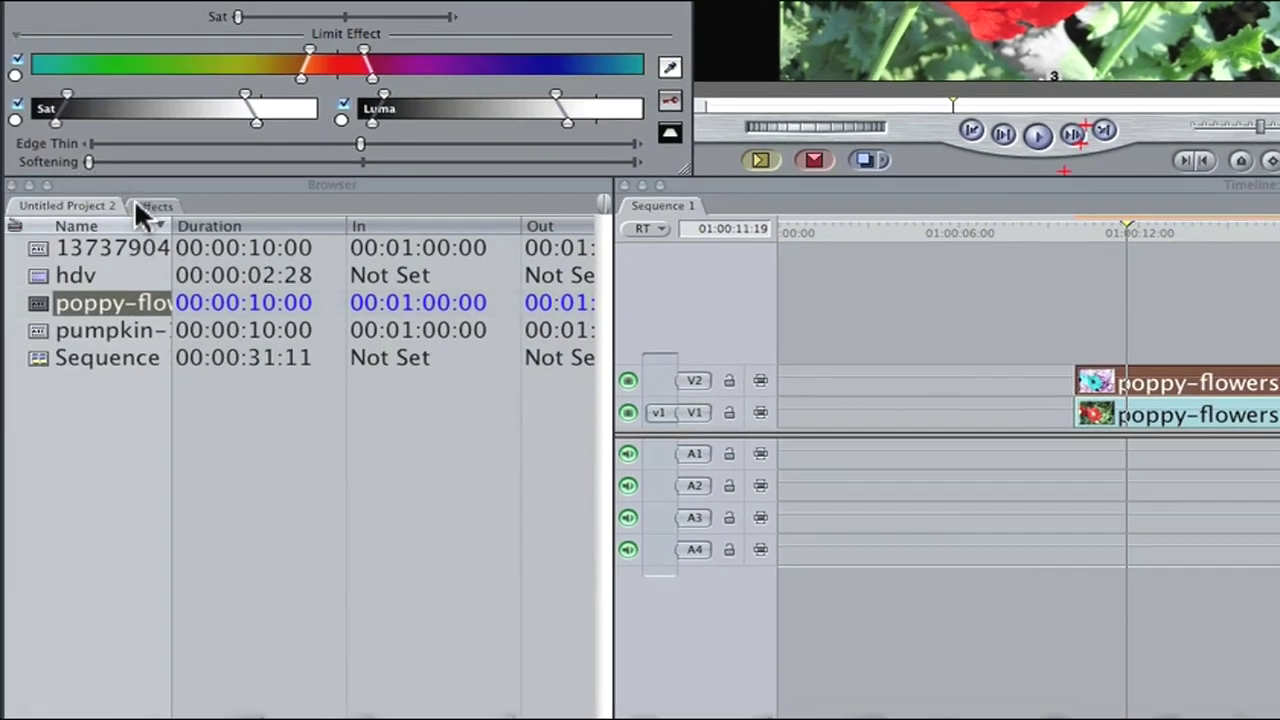
# Apply the Color Corrector video filter to the original poppy clip on V1.
pyautogui.click(137, 207)
pyautogui.scroll(-3, 177, 548)
pyautogui.scroll(1, 173, 548)
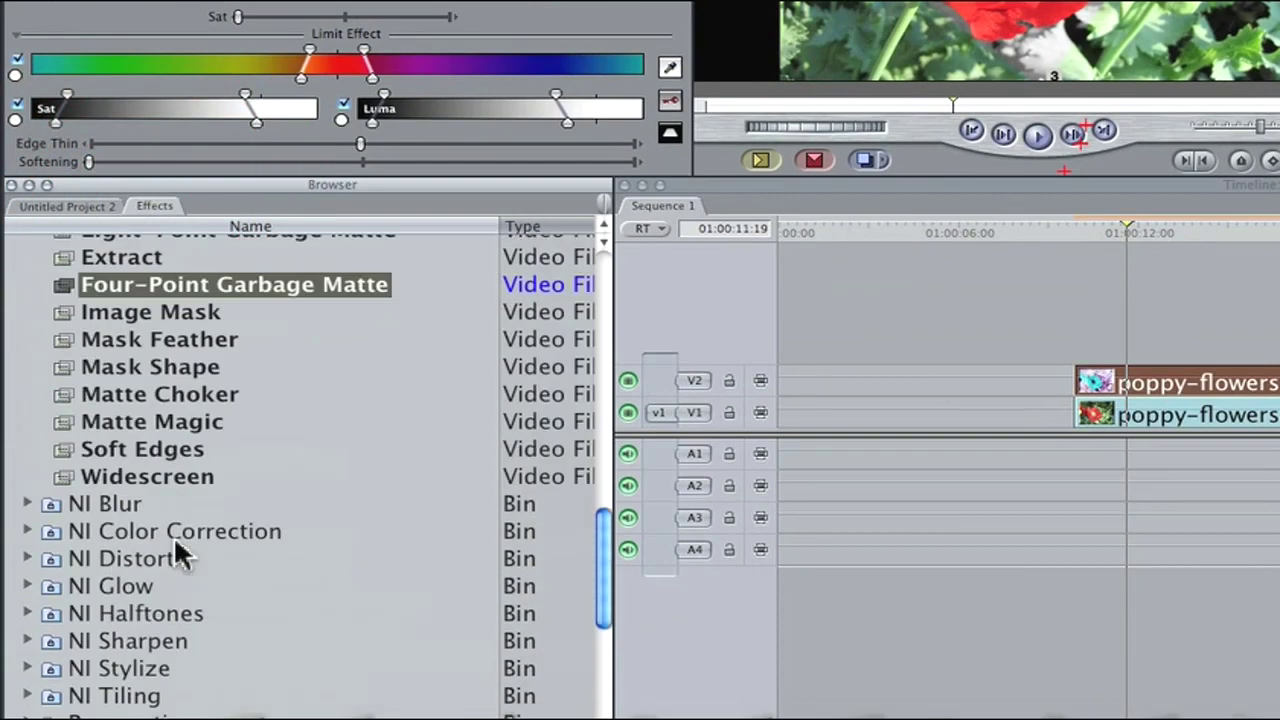
pyautogui.scroll(5, 173, 535)
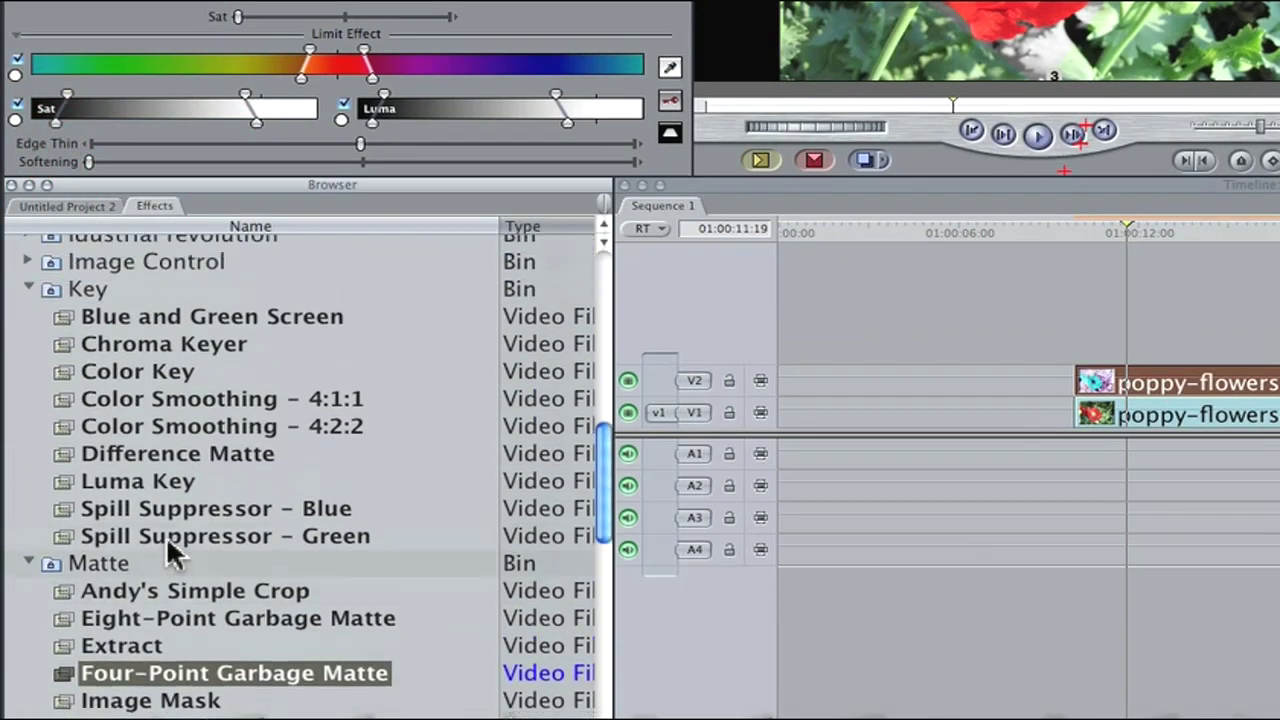
pyautogui.scroll(4, 163, 537)
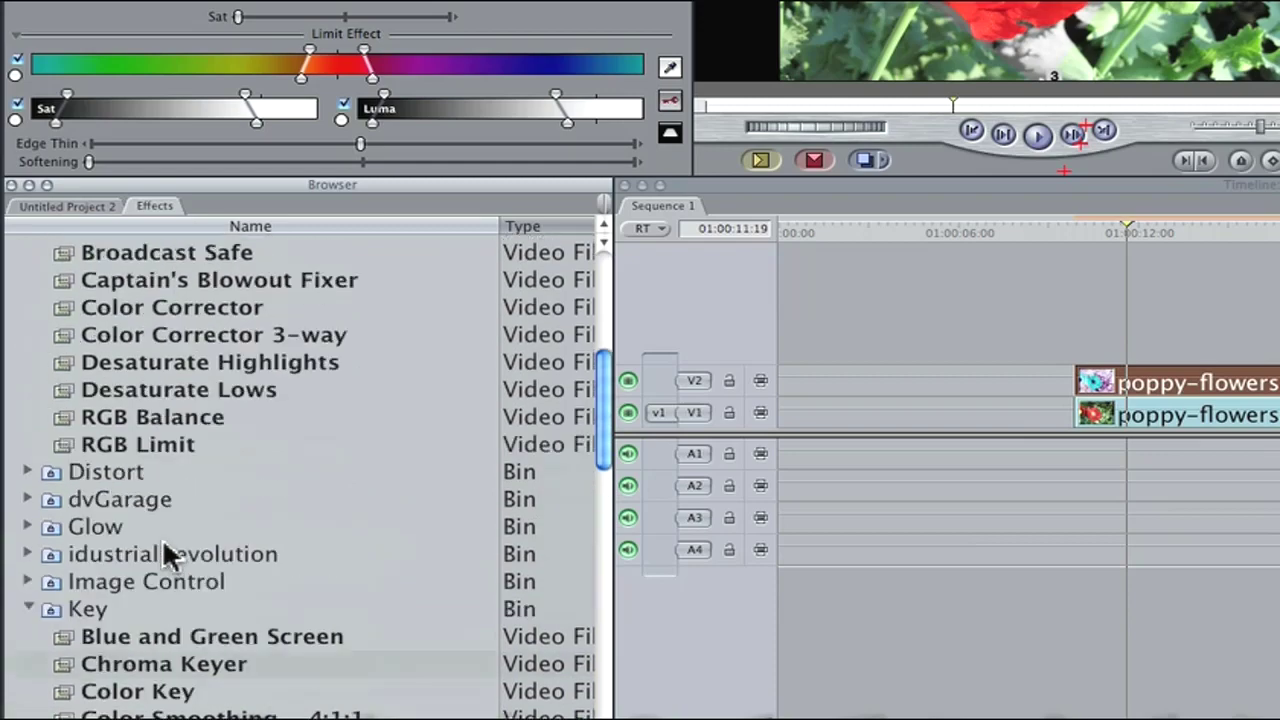
pyautogui.scroll(1, 162, 537)
pyautogui.click(182, 373)
pyautogui.moveTo(137, 371); pyautogui.dragTo(1093, 417)
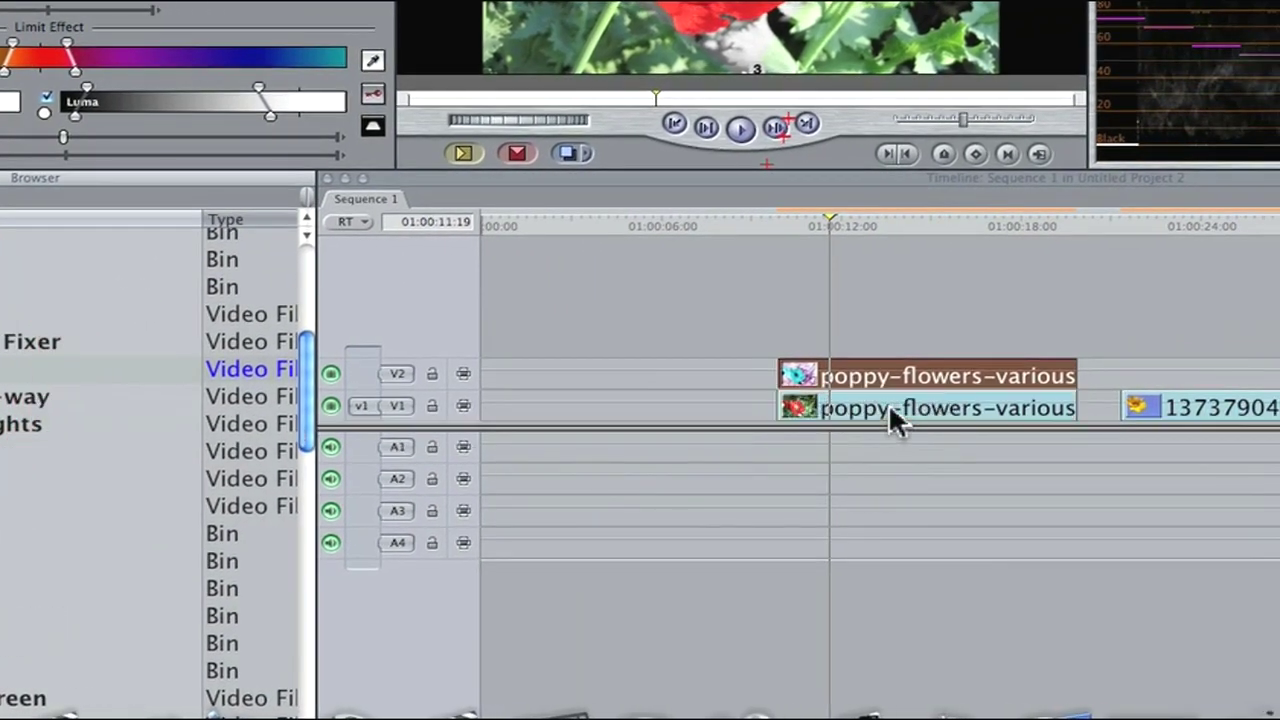
# Open the V1 poppy clip's Color Corrector and lower its saturation to the minimum, turning the background black and white.
pyautogui.doubleClick(888, 402)
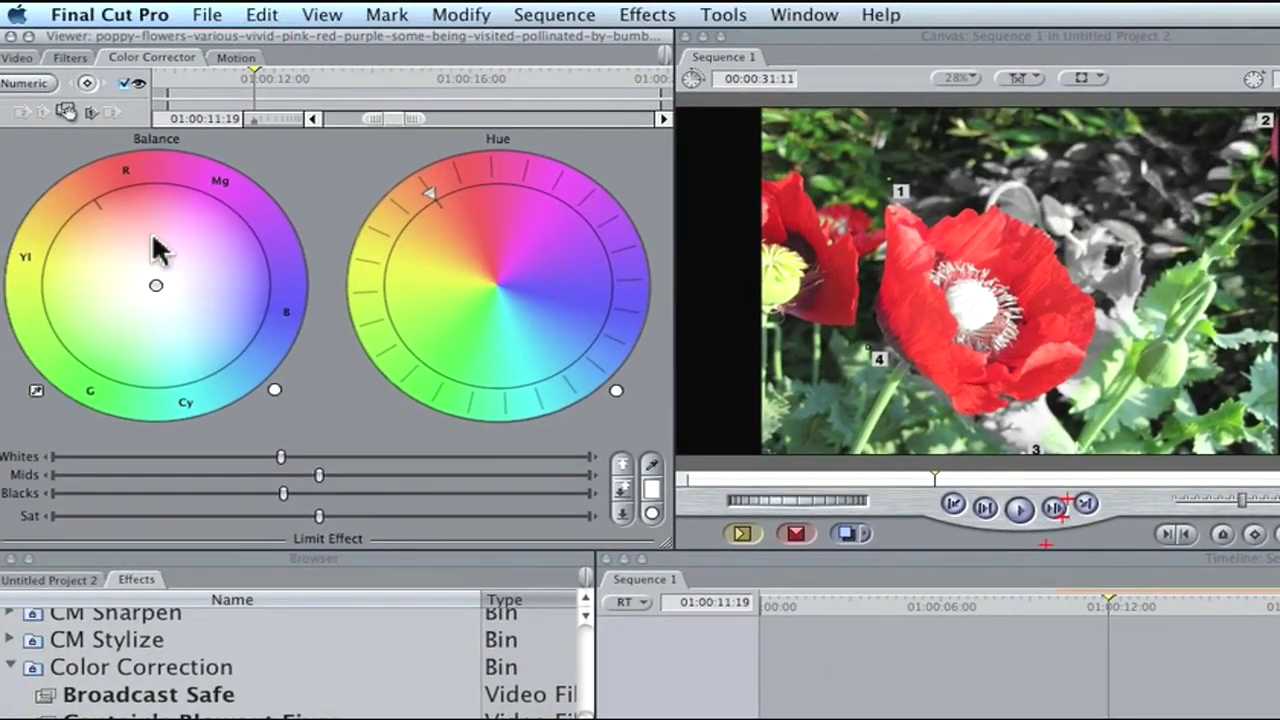
pyautogui.moveTo(306, 516); pyautogui.dragTo(102, 516)
pyautogui.press('super+z')
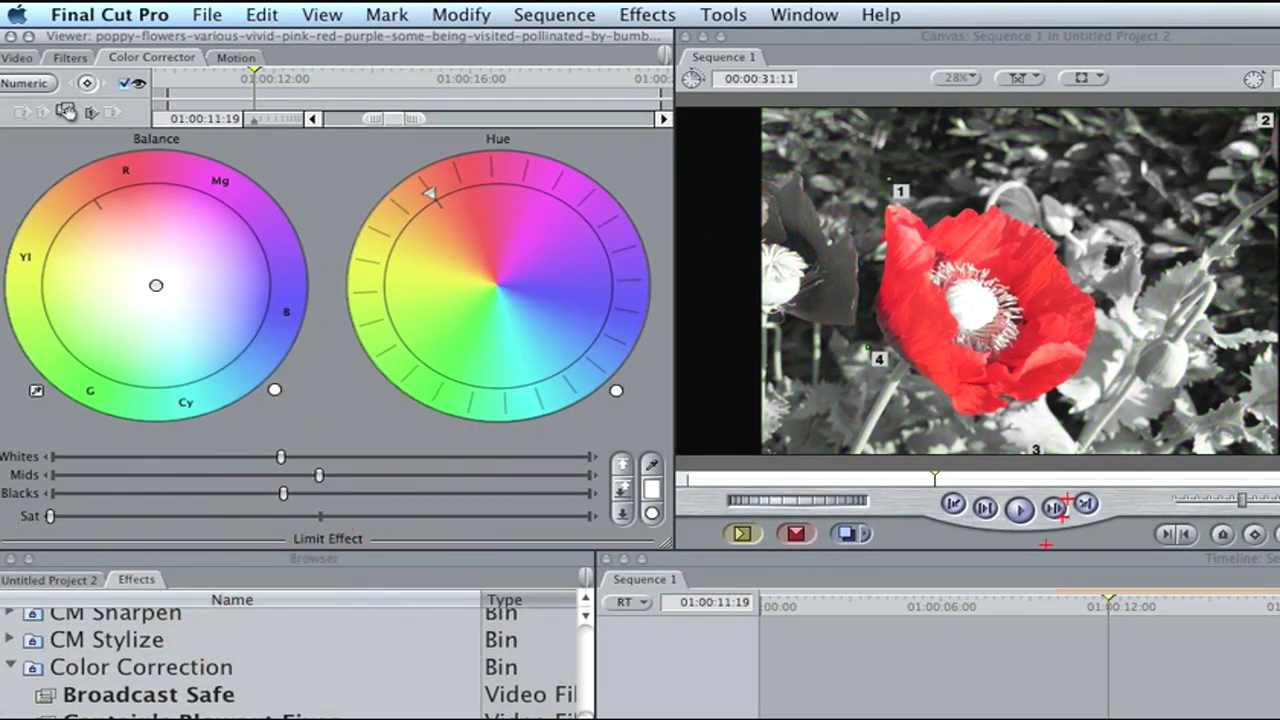
pyautogui.moveTo(318, 516); pyautogui.dragTo(53, 527)
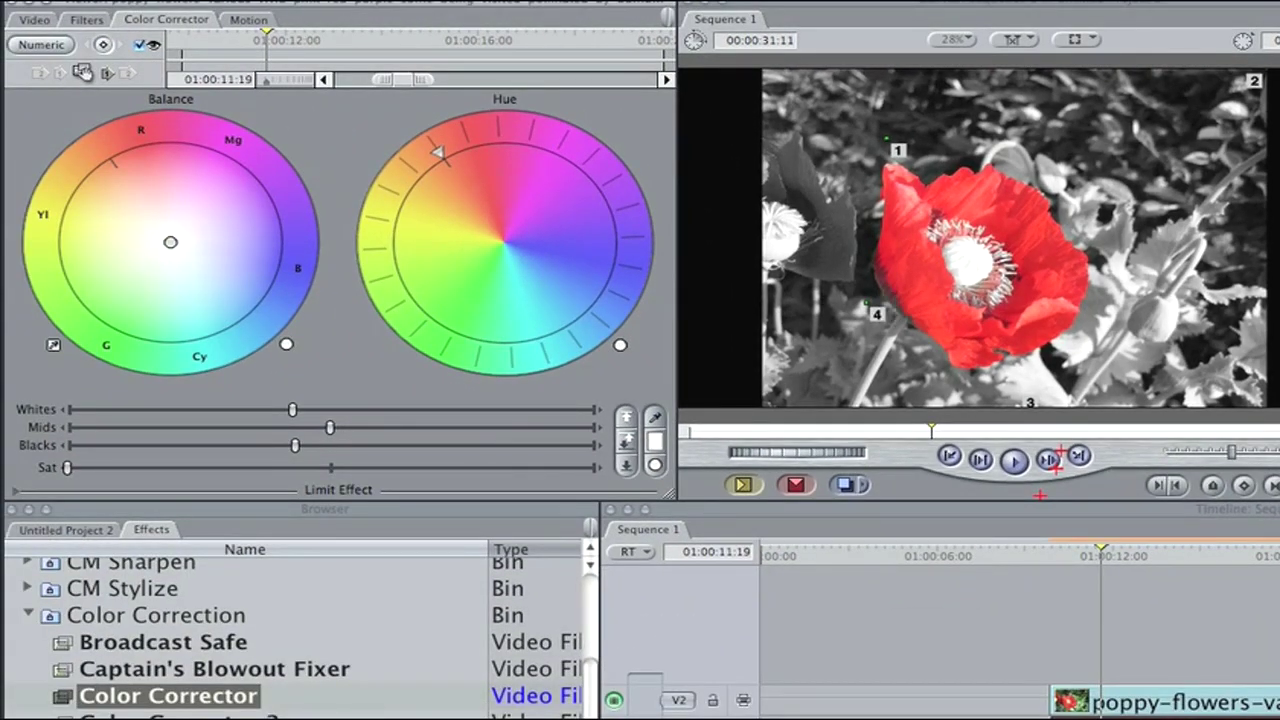
# Move to 01:00:22:15, apply Color Corrector 3-way to the yellow flower clip, and open its controls.
pyautogui.click(1278, 556)
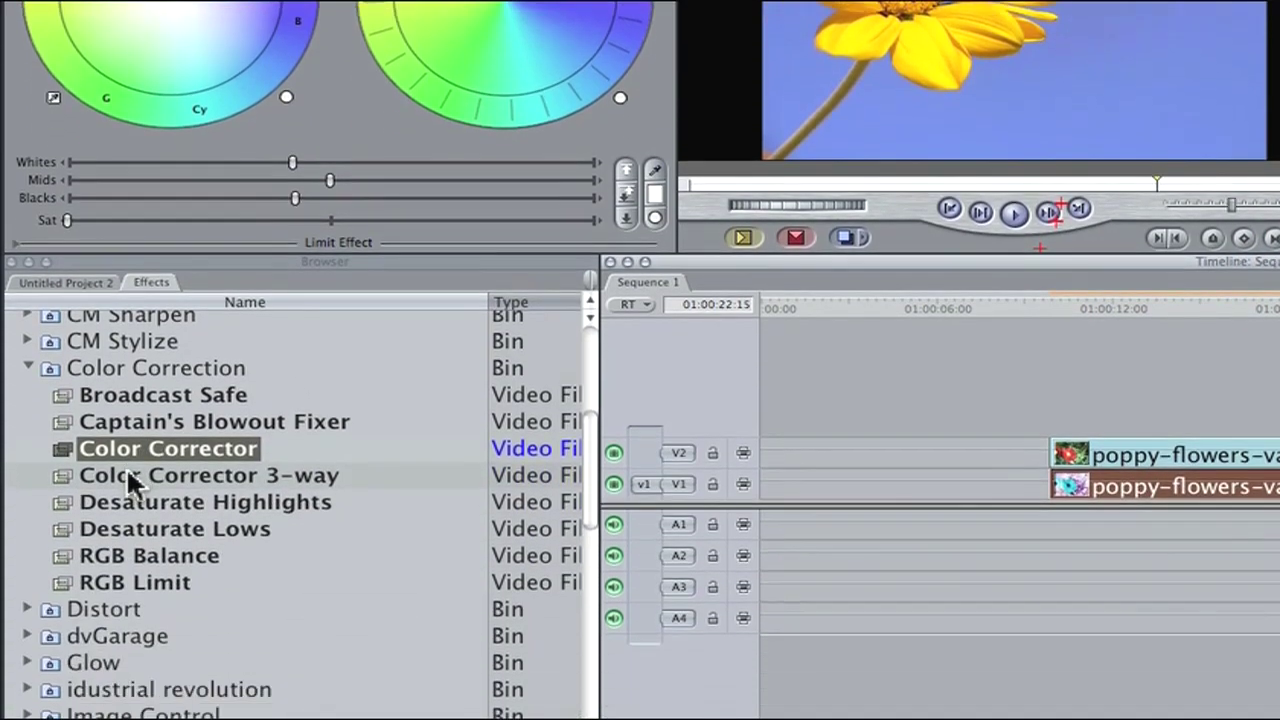
pyautogui.moveTo(120, 715); pyautogui.dragTo(1279, 719)
pyautogui.moveTo(940, 462); pyautogui.dragTo(940, 462)
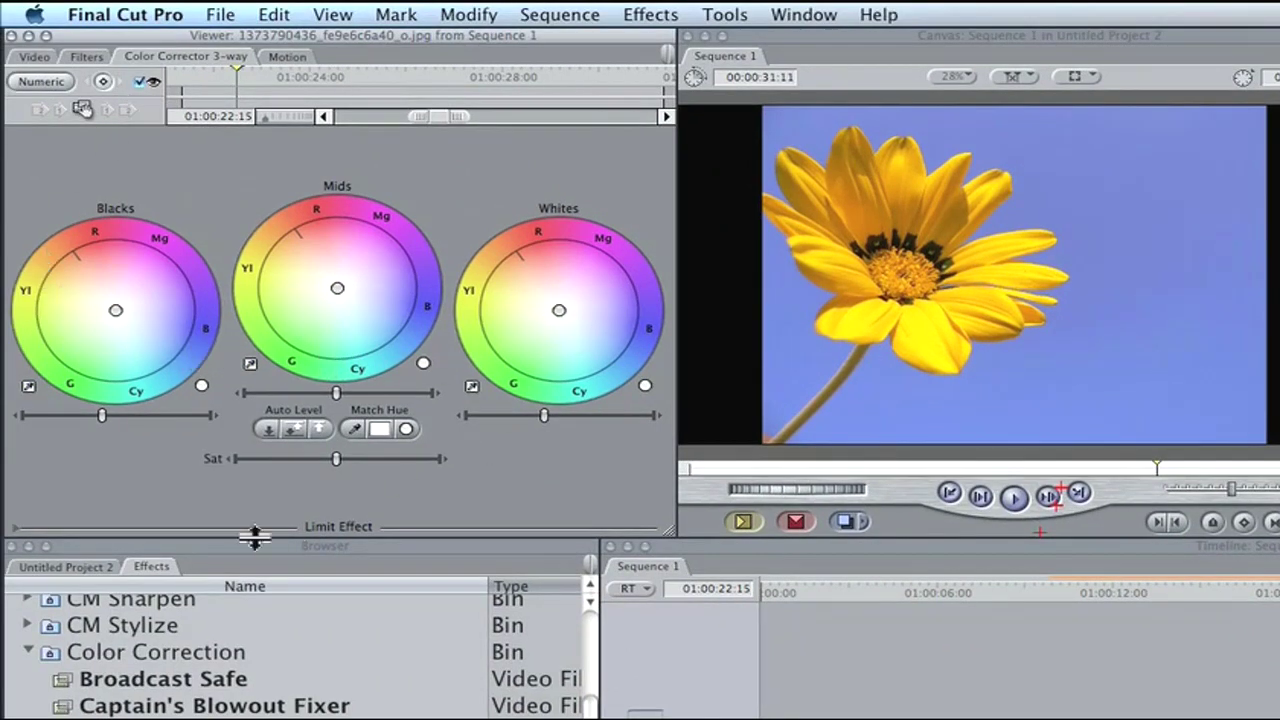
# Limit the yellow flower clip's colour correction to the blue sky by sampling the sky beside the flower.
pyautogui.click(16, 528)
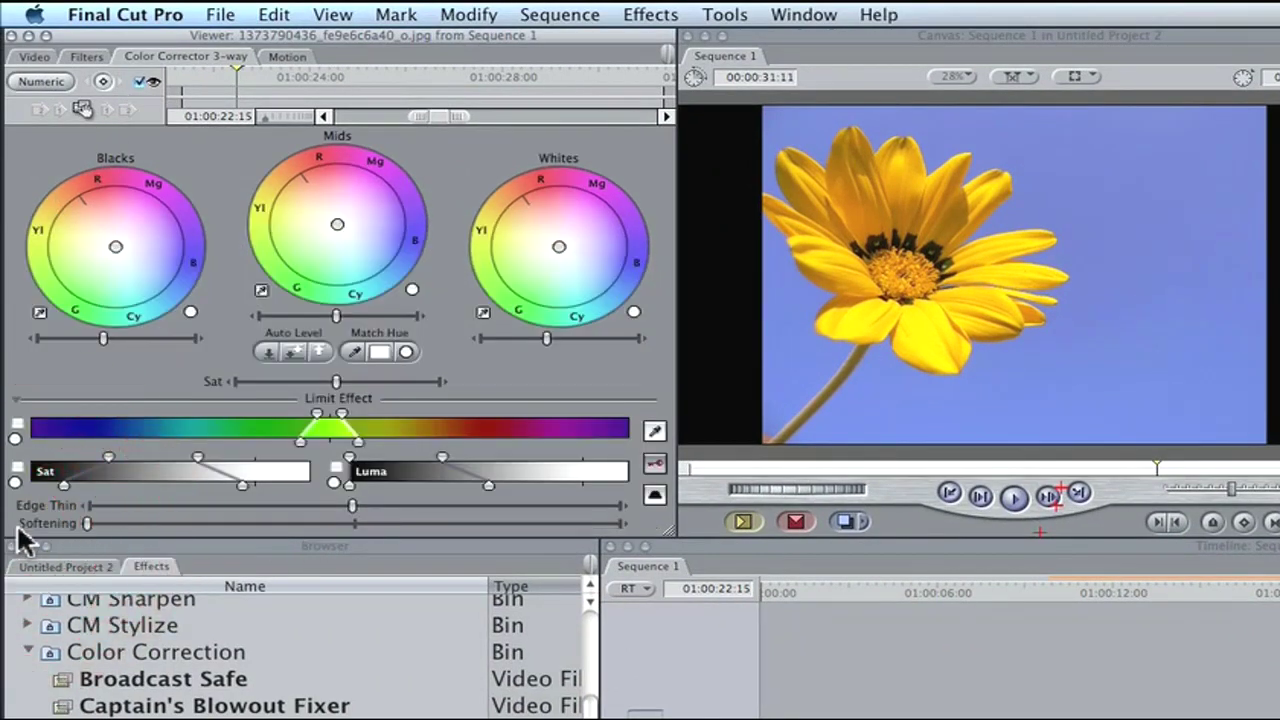
pyautogui.click(652, 432)
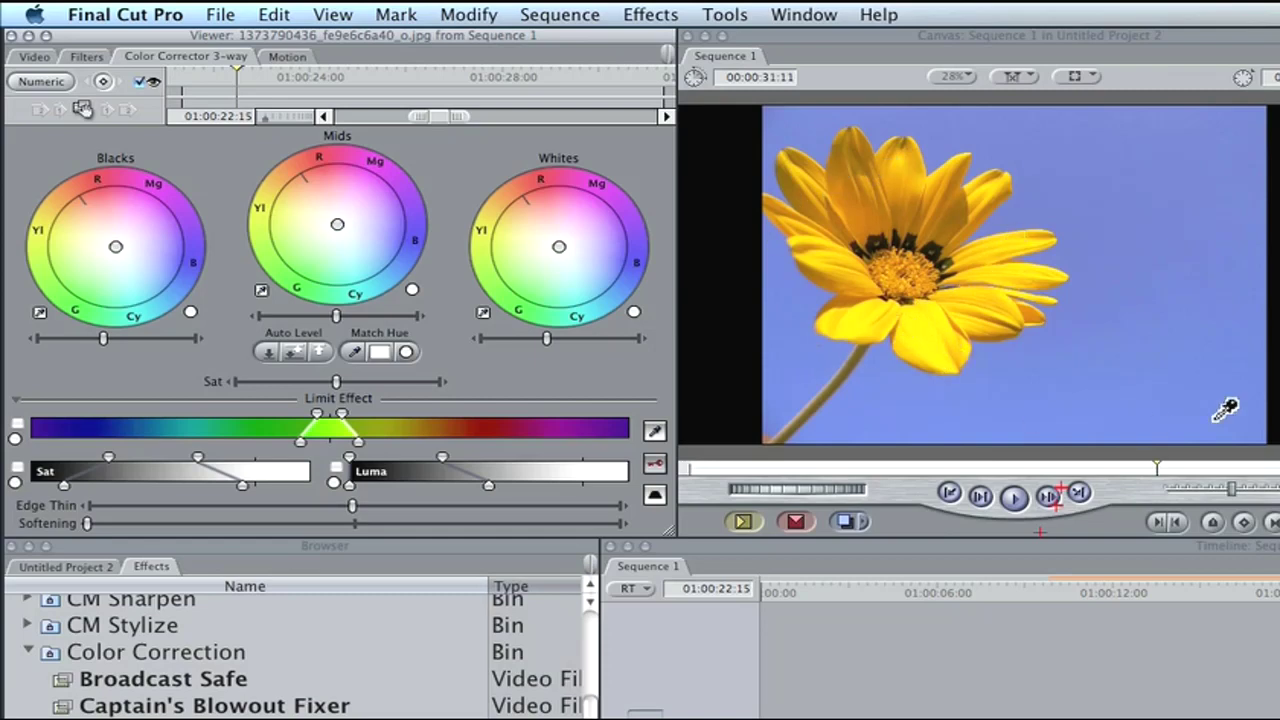
pyautogui.click(1174, 256)
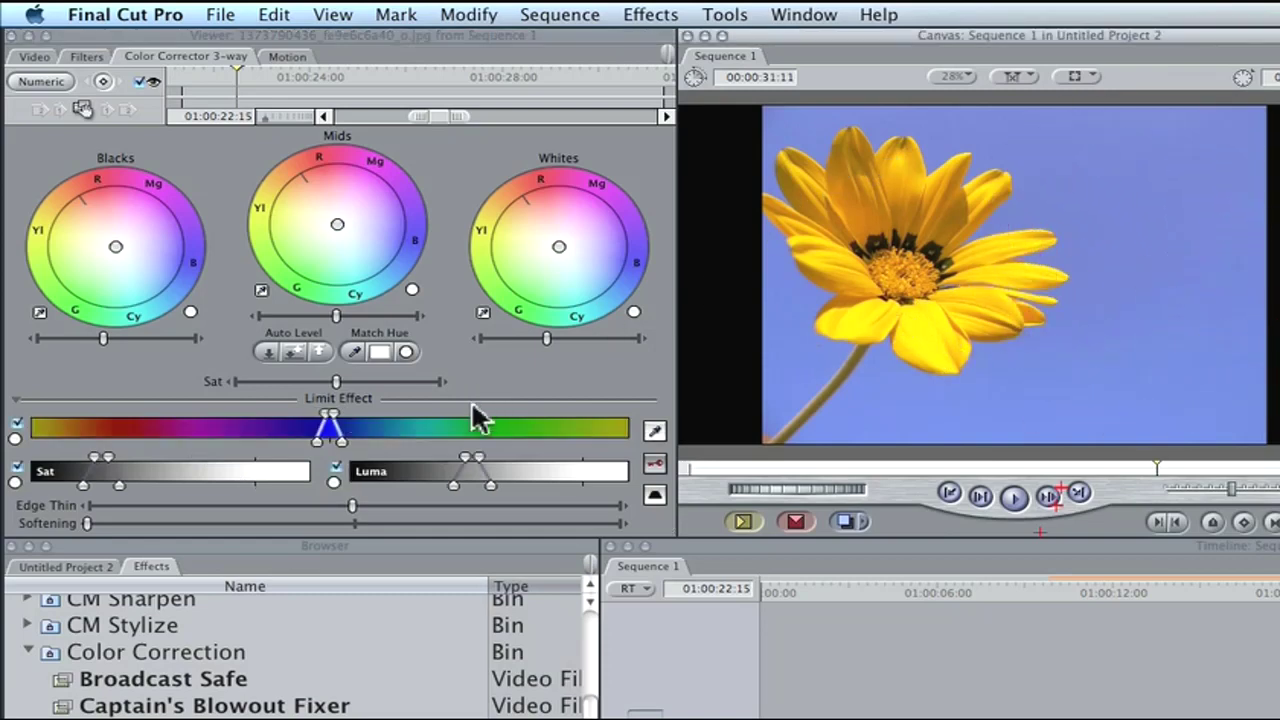
# Using the key's matte view, widen the hue, luma and saturation limit ranges until the whole sky is selected, and return to the final image.
pyautogui.click(651, 462)
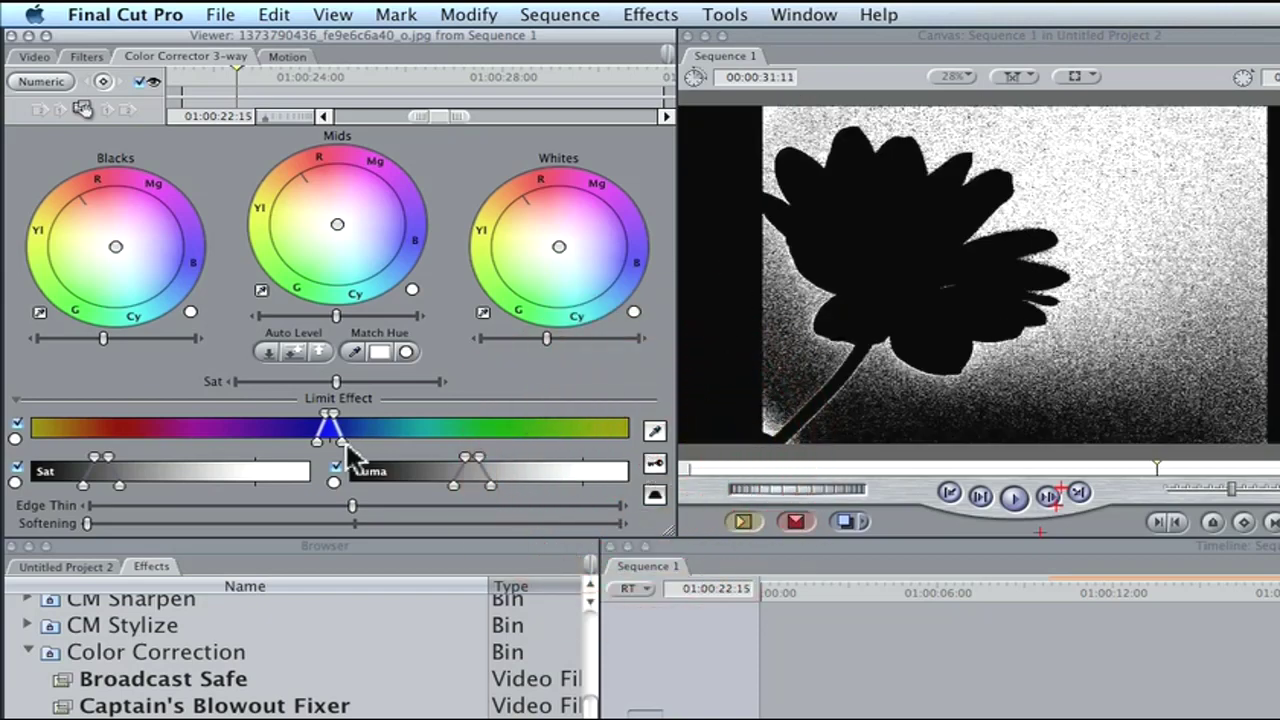
pyautogui.moveTo(338, 428); pyautogui.dragTo(340, 430)
pyautogui.moveTo(465, 458); pyautogui.dragTo(395, 458)
pyautogui.moveTo(479, 458); pyautogui.dragTo(522, 458)
pyautogui.moveTo(108, 456); pyautogui.dragTo(207, 456)
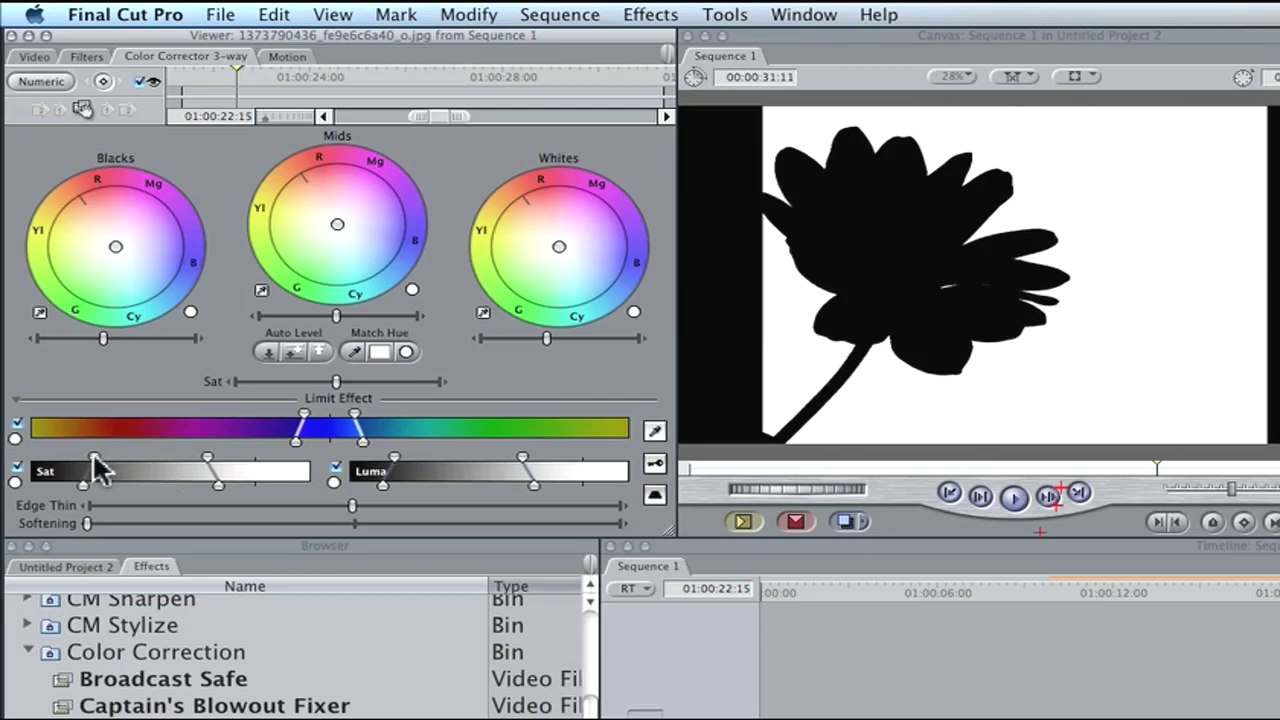
pyautogui.click(656, 462)
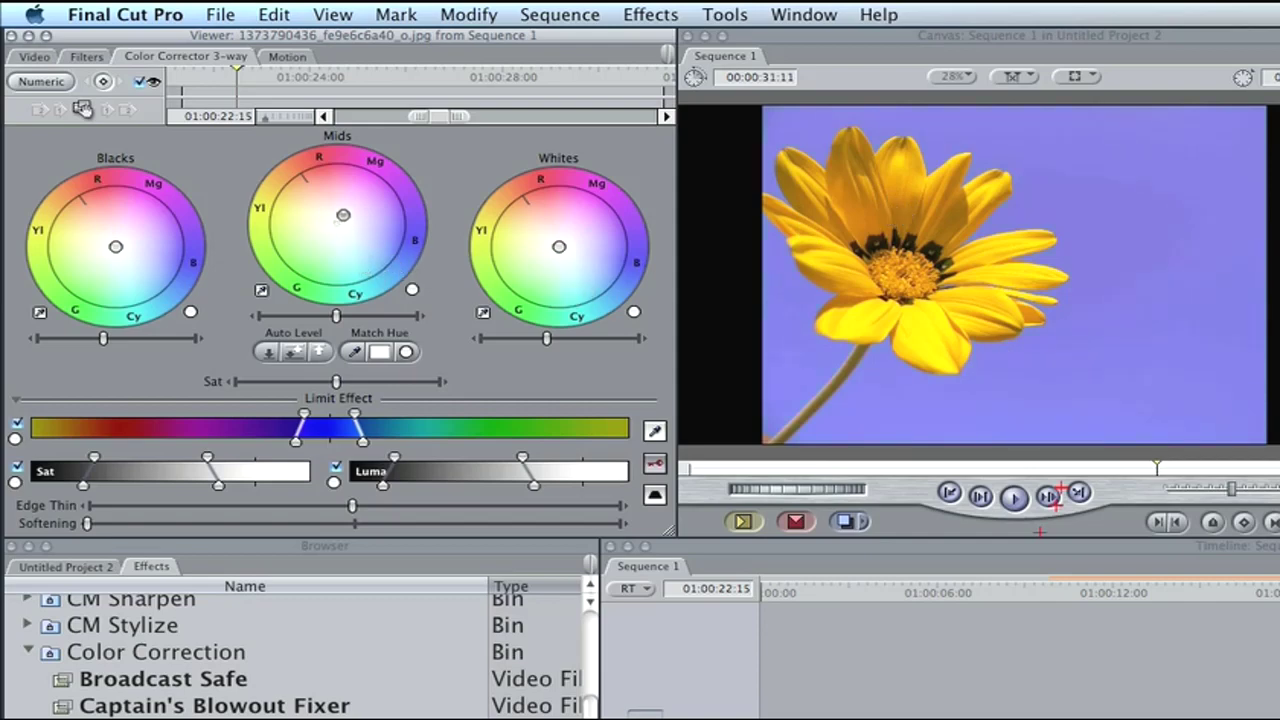
# Try tinting the selected sky purple by shifting the Mids balance toward magenta, and reset the Mids.
pyautogui.moveTo(363, 186); pyautogui.dragTo(360, 185)
pyautogui.moveTo(357, 191); pyautogui.dragTo(356, 192)
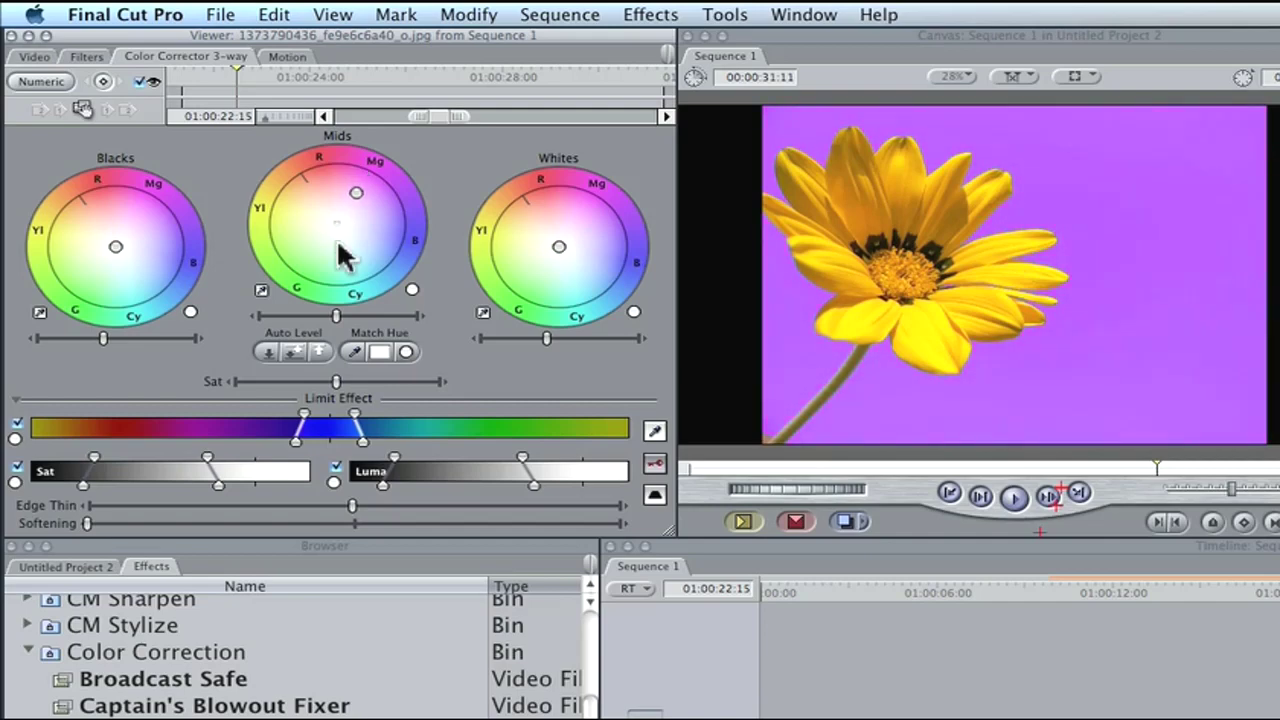
pyautogui.click(411, 289)
# Remove all saturation from the selected sky, and invert the limit so the flower turns grey and the sky stays blue.
pyautogui.moveTo(337, 383); pyautogui.dragTo(231, 384)
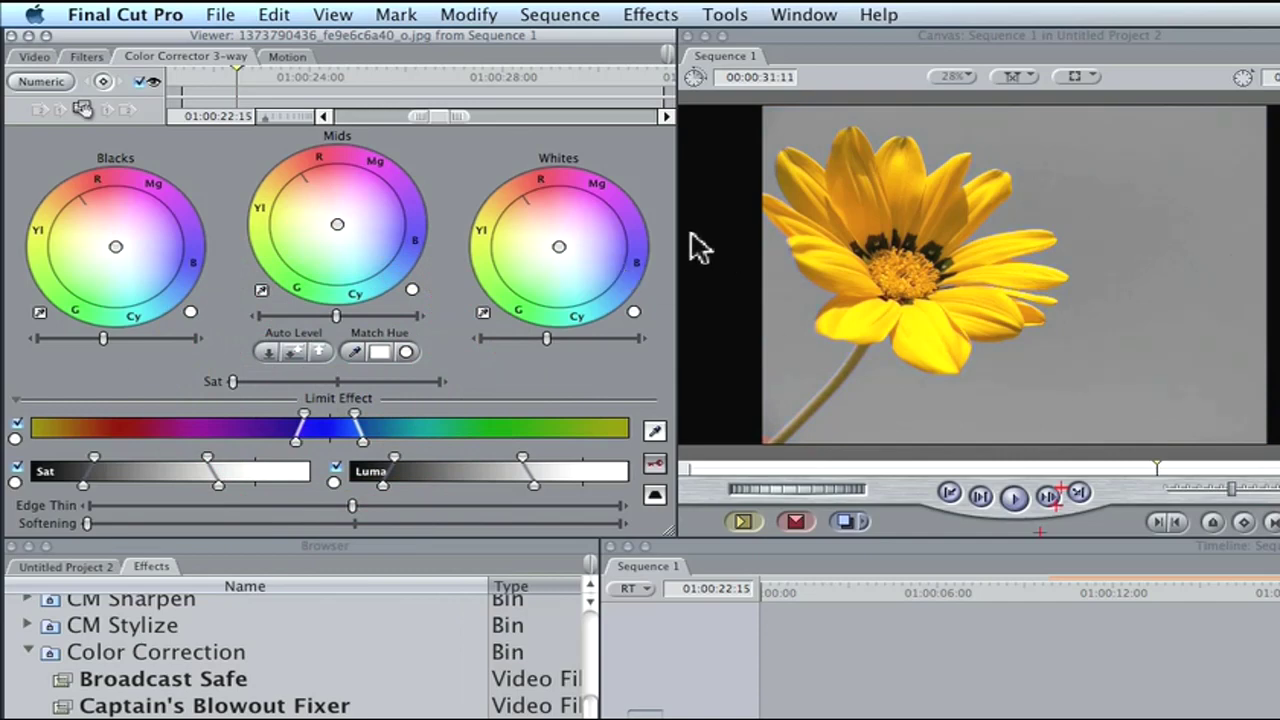
pyautogui.click(653, 495)
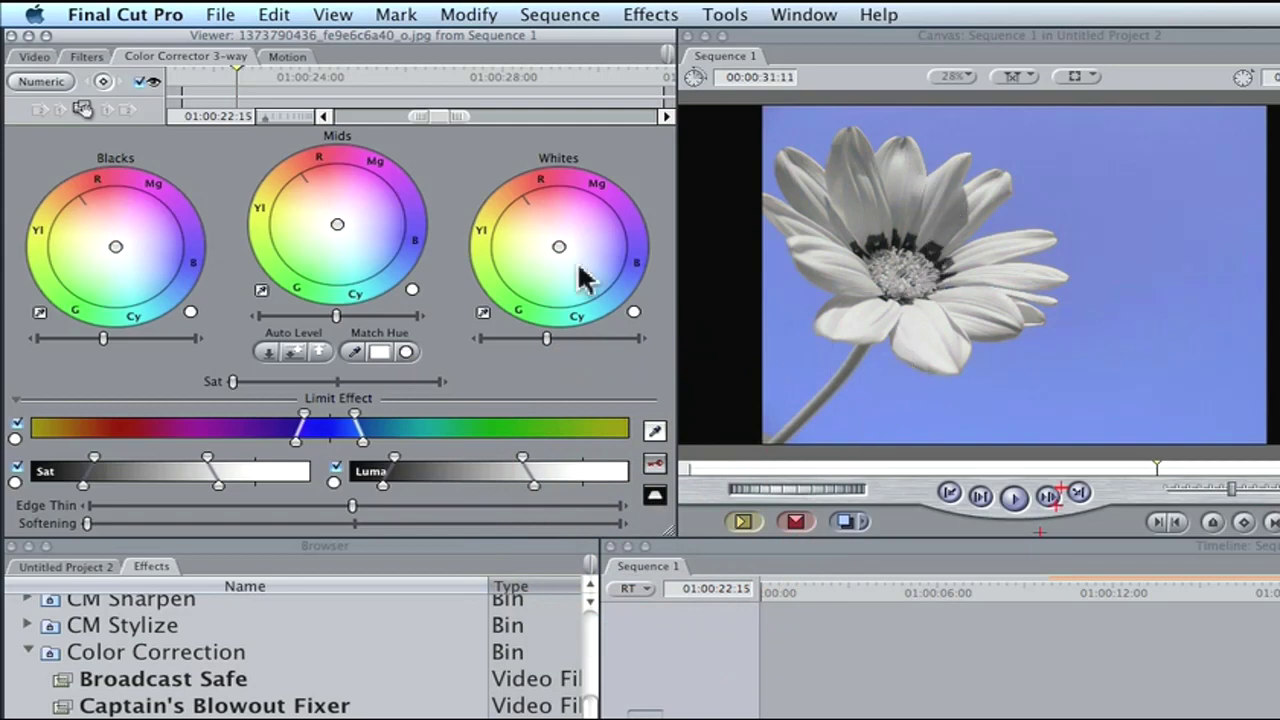
# Try recolouring the flower through the Mids balance and restored saturation, and return it to neutral Mids with minimum saturation.
pyautogui.click(340, 235)
pyautogui.moveTo(340, 235); pyautogui.dragTo(343, 234)
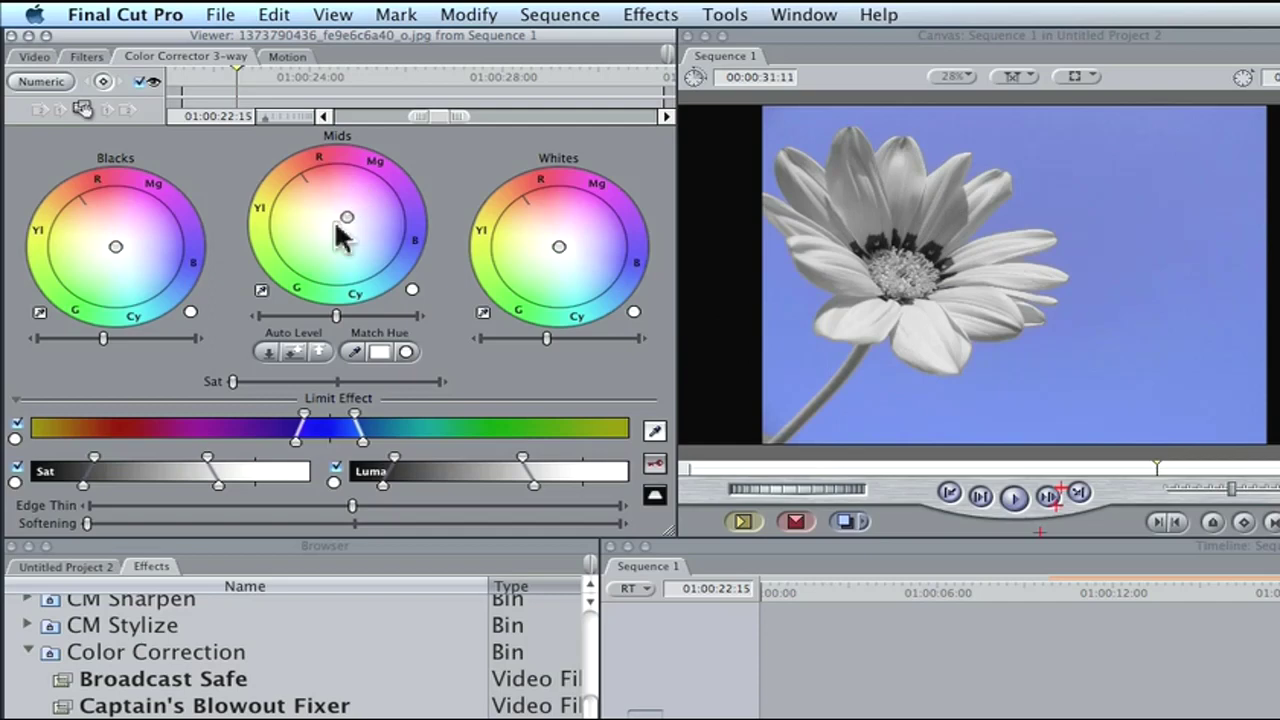
pyautogui.click(238, 383)
pyautogui.moveTo(254, 376); pyautogui.dragTo(335, 381)
pyautogui.moveTo(350, 207); pyautogui.dragTo(348, 215)
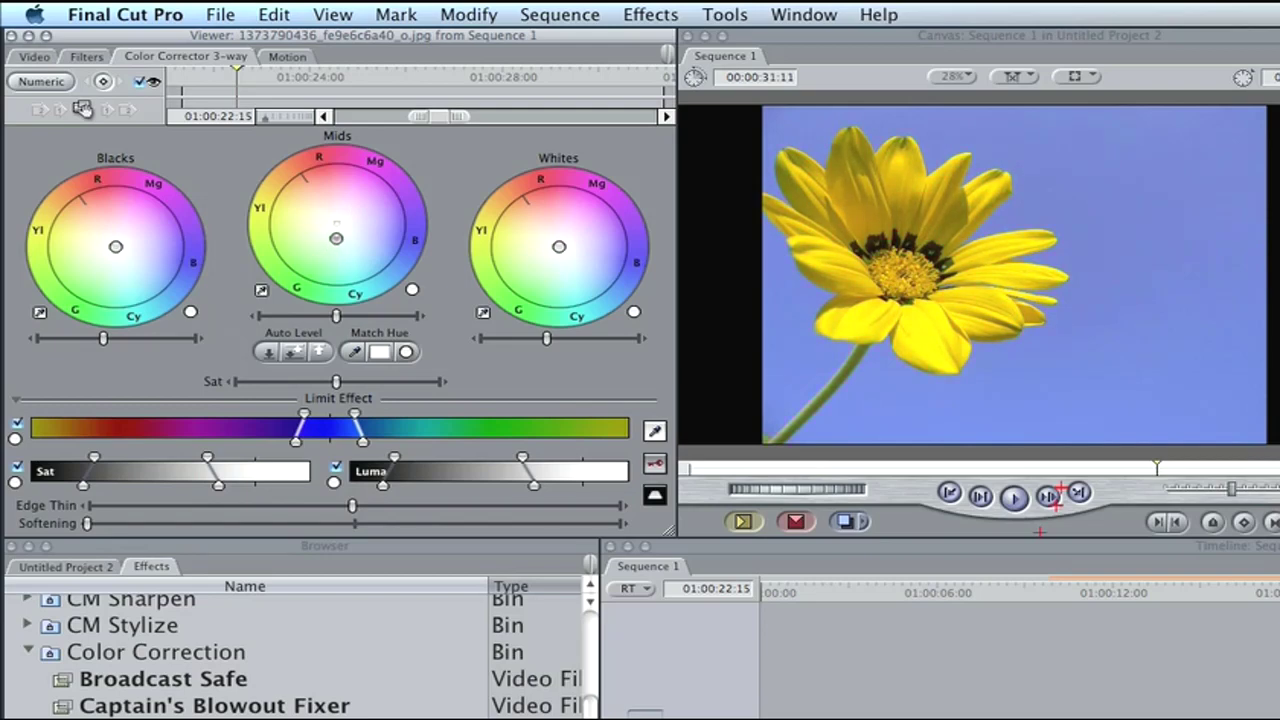
pyautogui.click(234, 379)
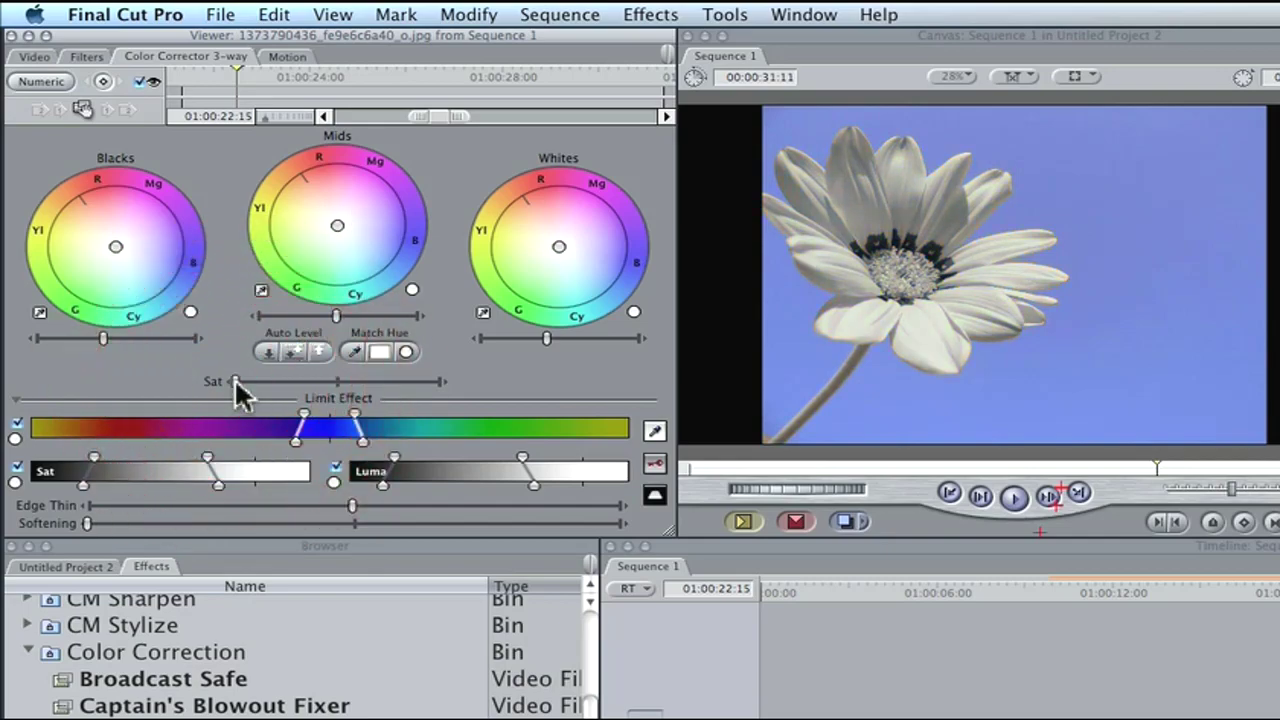